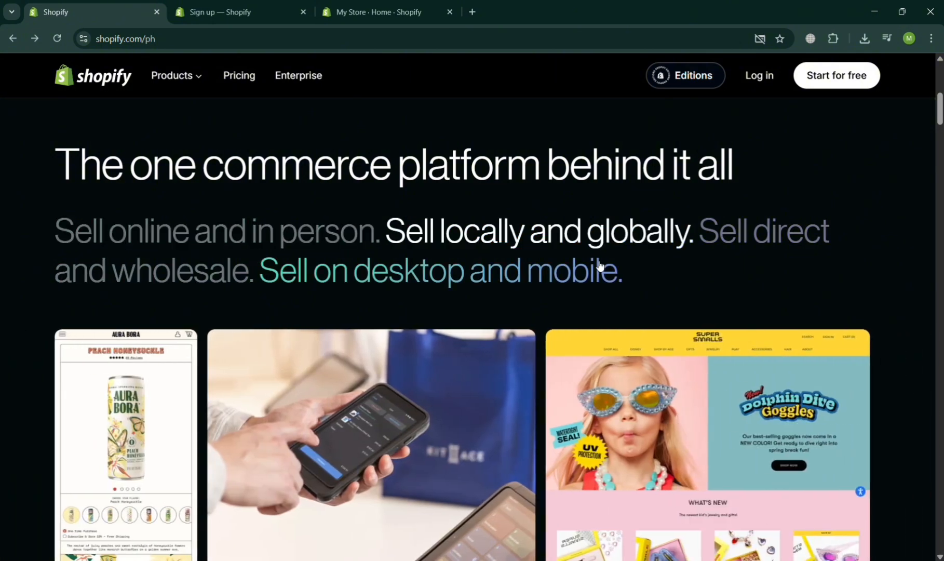
Look through the whole Shopify homepage and view the free-trial sign-up page with its sign-up options.
scroll(600, 266, "down", 6)
scroll(601, 266, "down", 3)
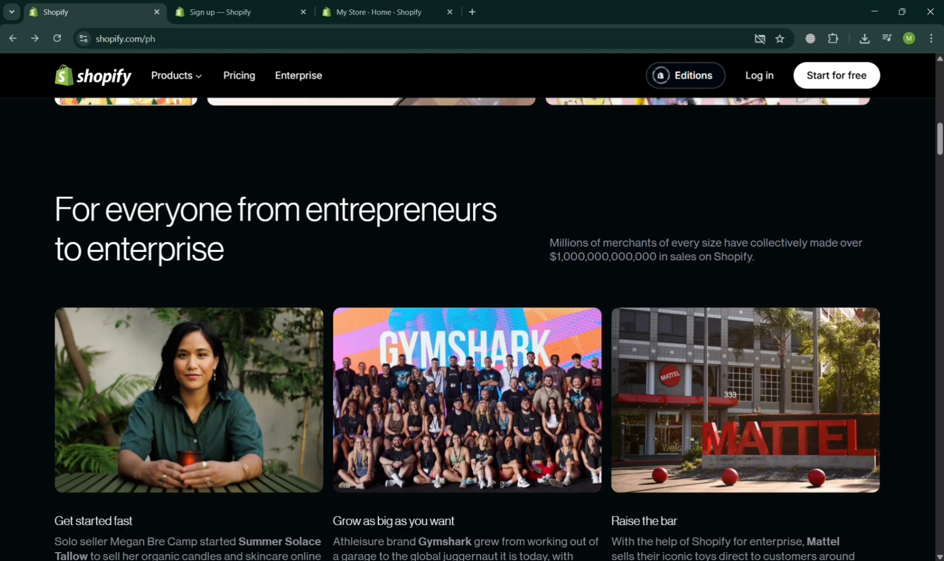
scroll(596, 262, "down", 3)
scroll(596, 263, "down", 6)
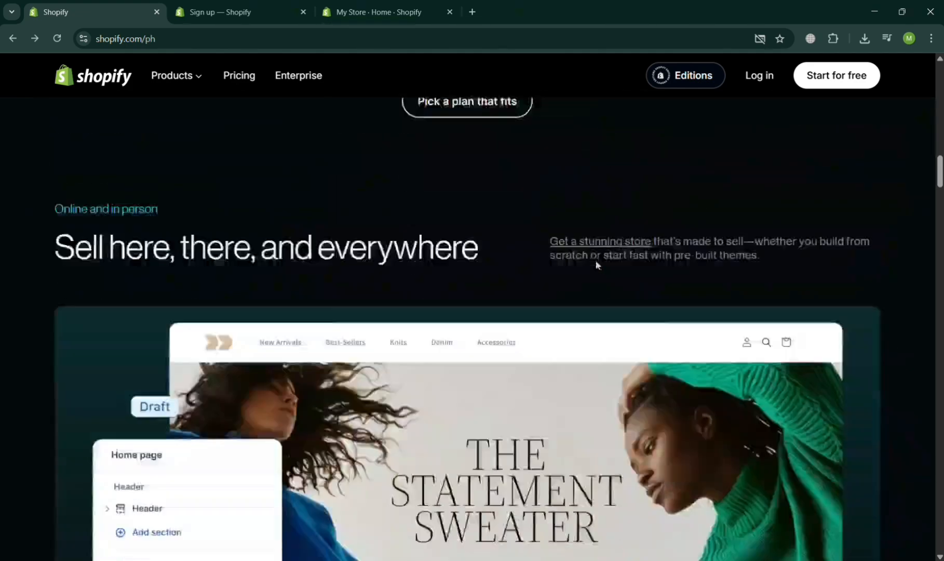
scroll(596, 262, "down", 4)
scroll(343, 444, "down", 5)
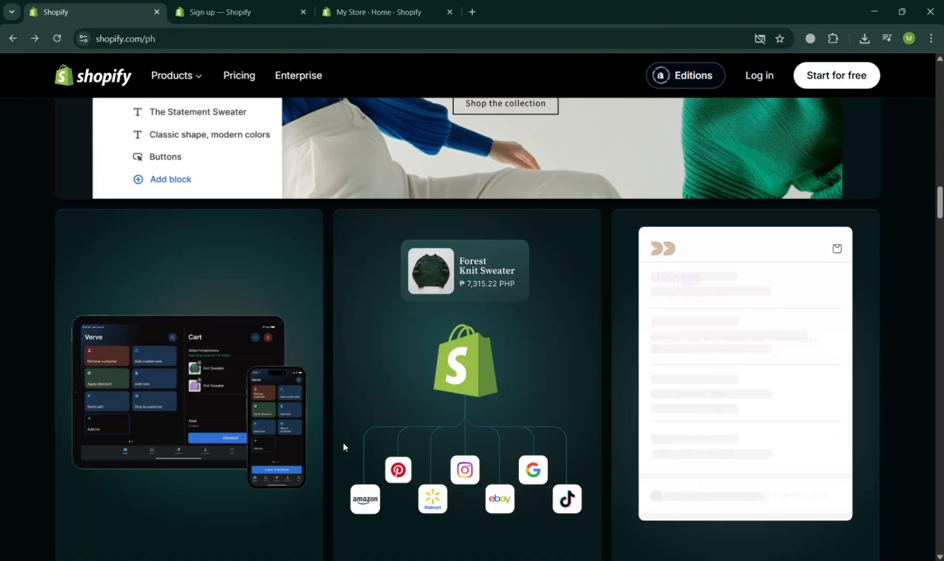
scroll(343, 446, "down", 15)
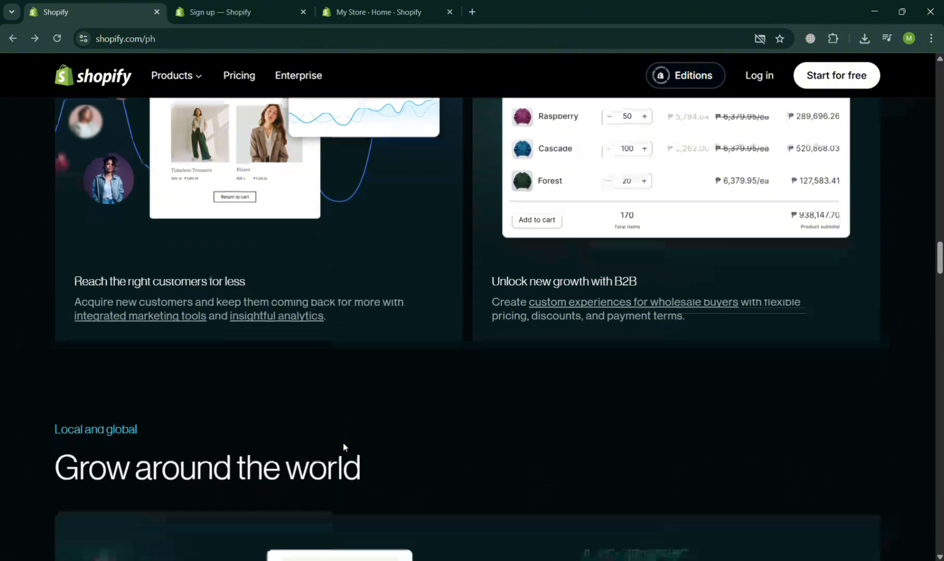
scroll(343, 446, "down", 15)
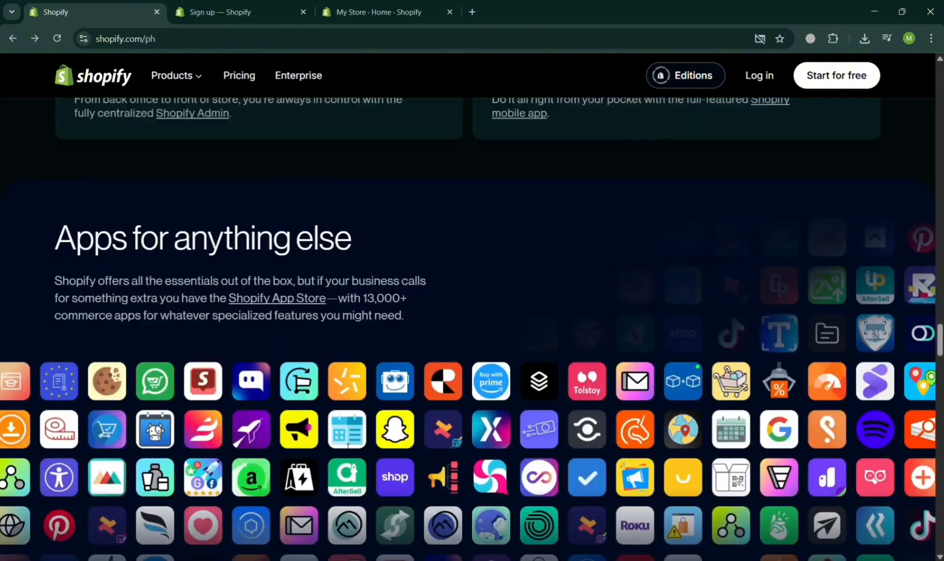
scroll(346, 446, "down", 15)
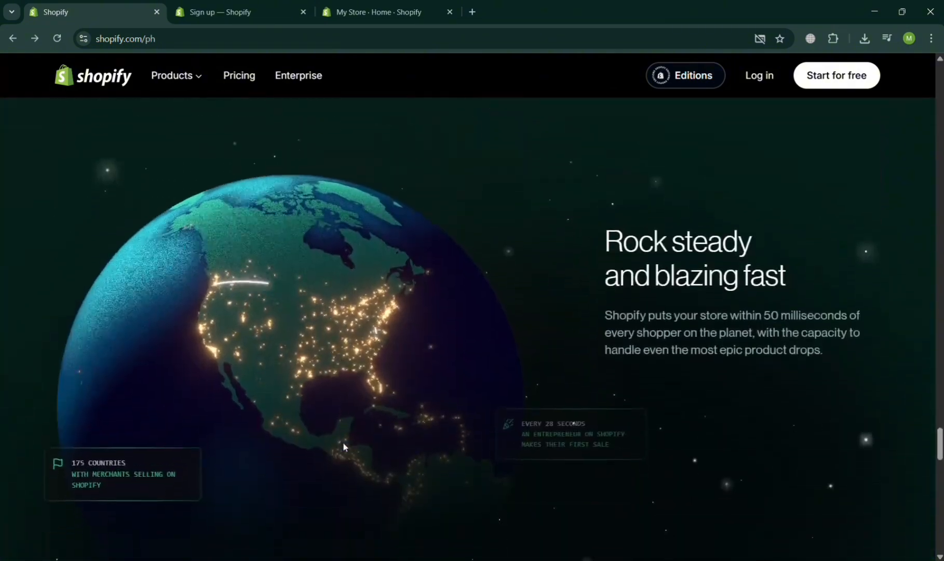
scroll(343, 446, "down", 15)
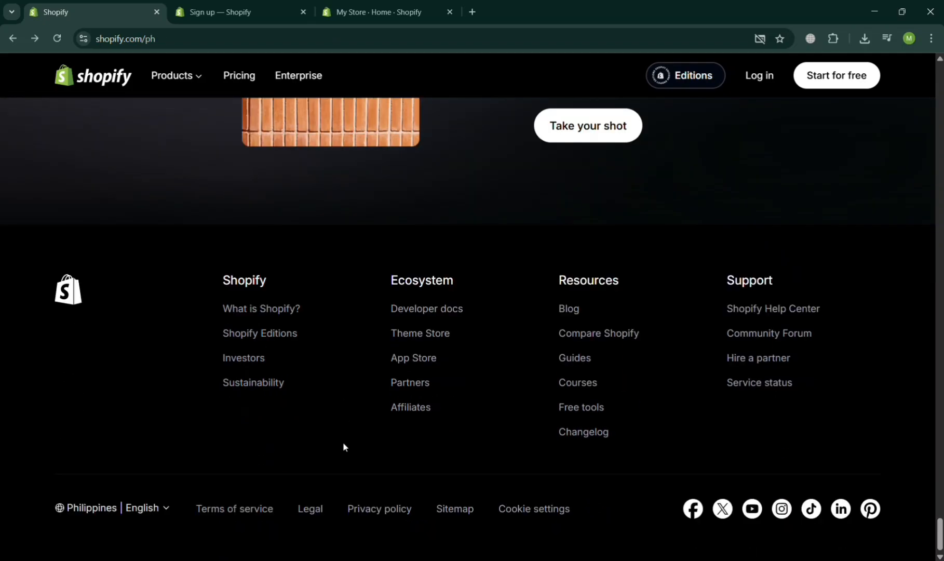
scroll(344, 446, "up", 15)
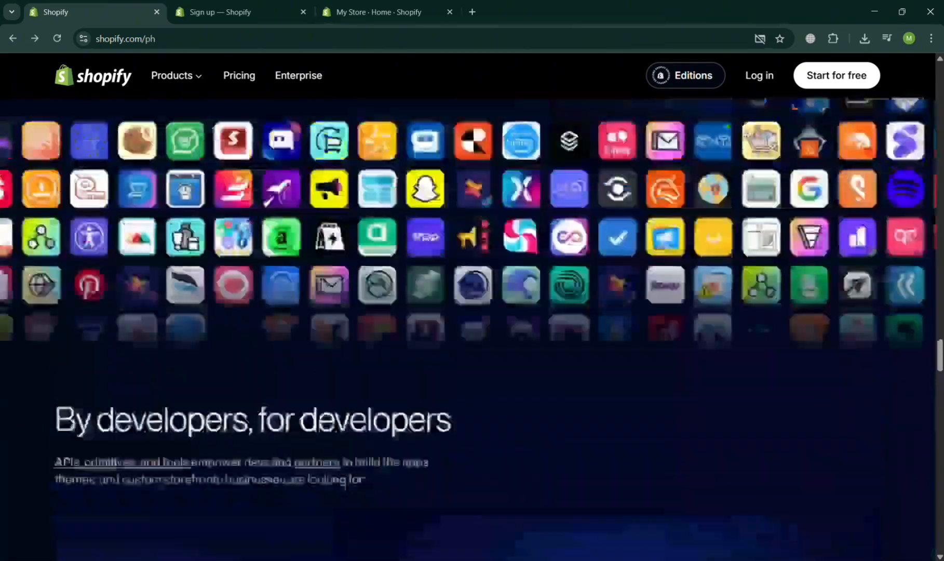
scroll(344, 447, "up", 20)
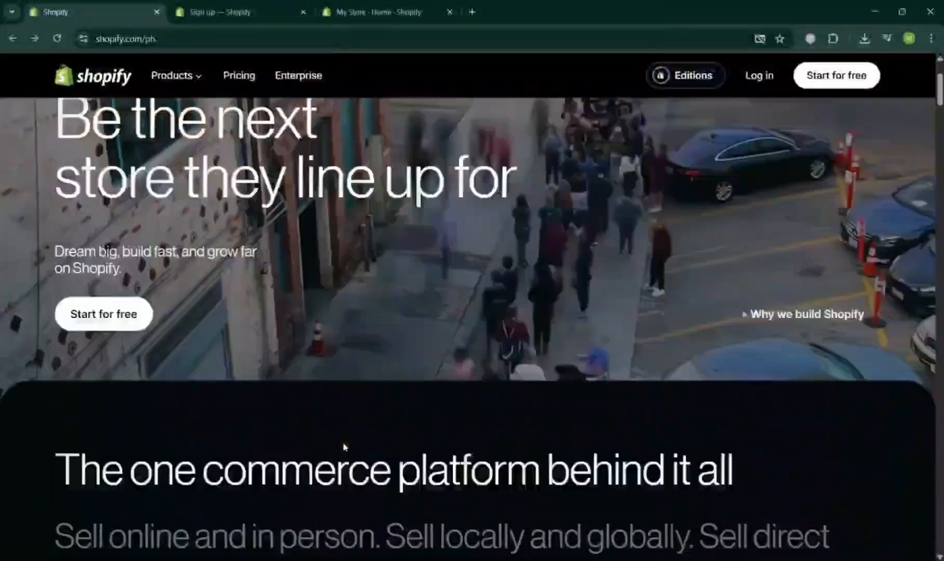
scroll(343, 446, "up", 3)
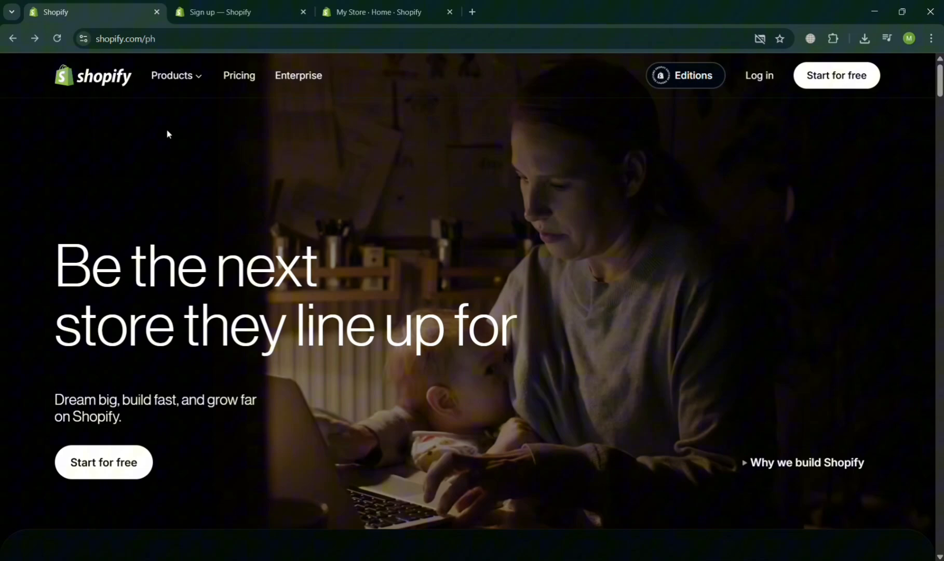
mouse_move(184, 66)
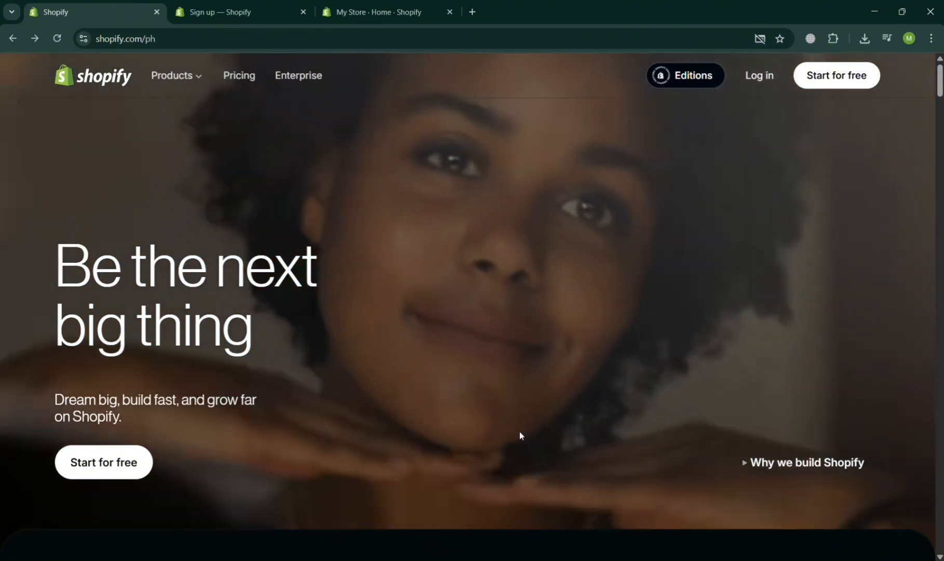
mouse_move(140, 73)
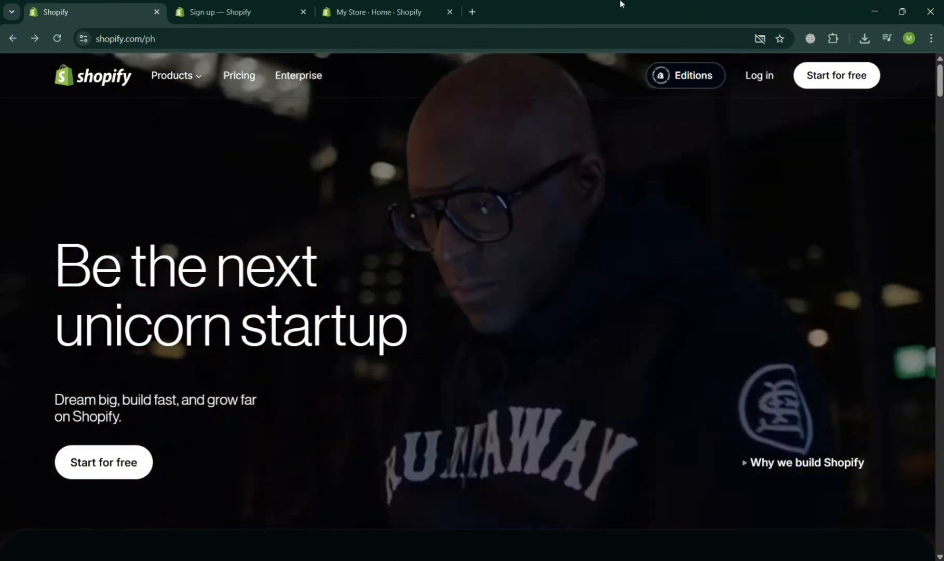
left_click(205, 12)
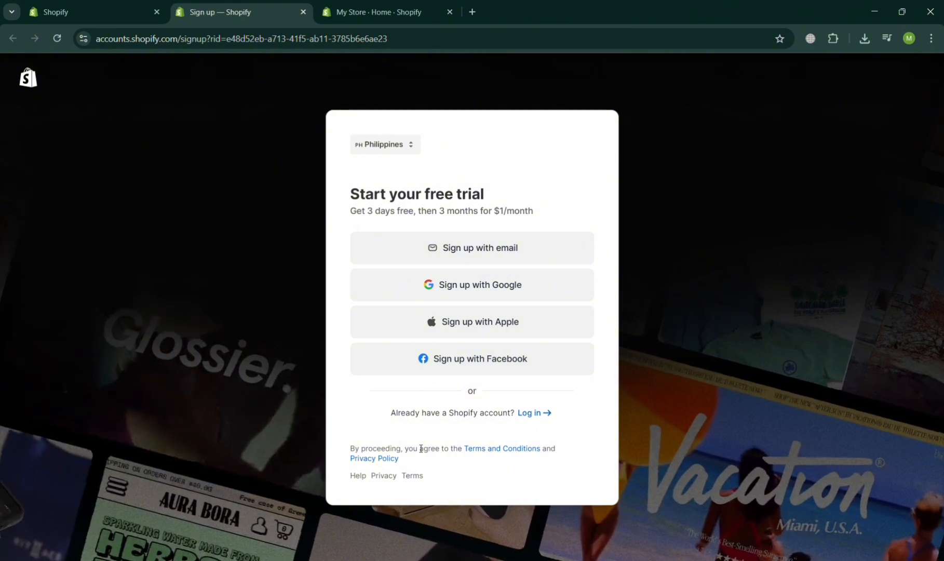
Switch to the My Store admin, search for "email" and open the Shopify Email app.
left_click(387, 3)
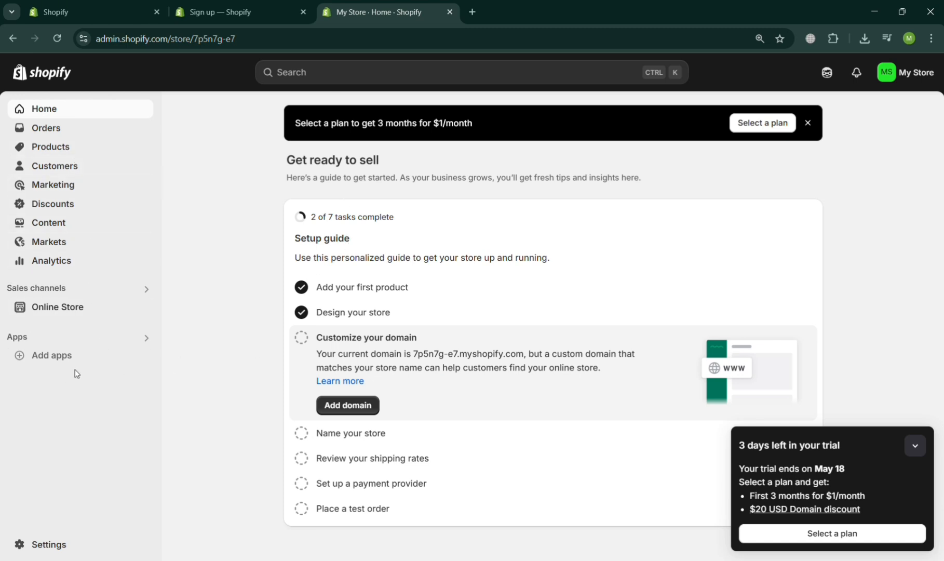
left_click(384, 76)
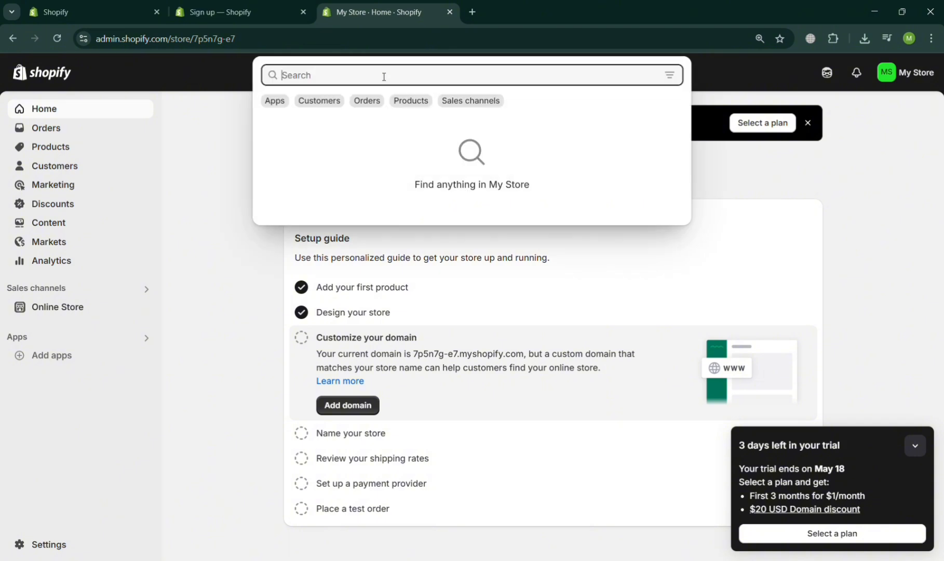
type("email")
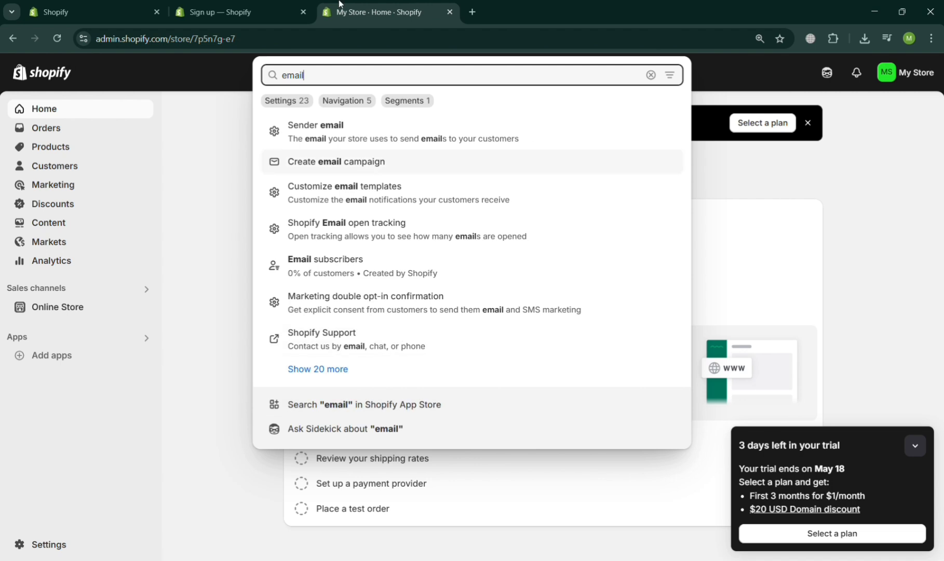
key("Return")
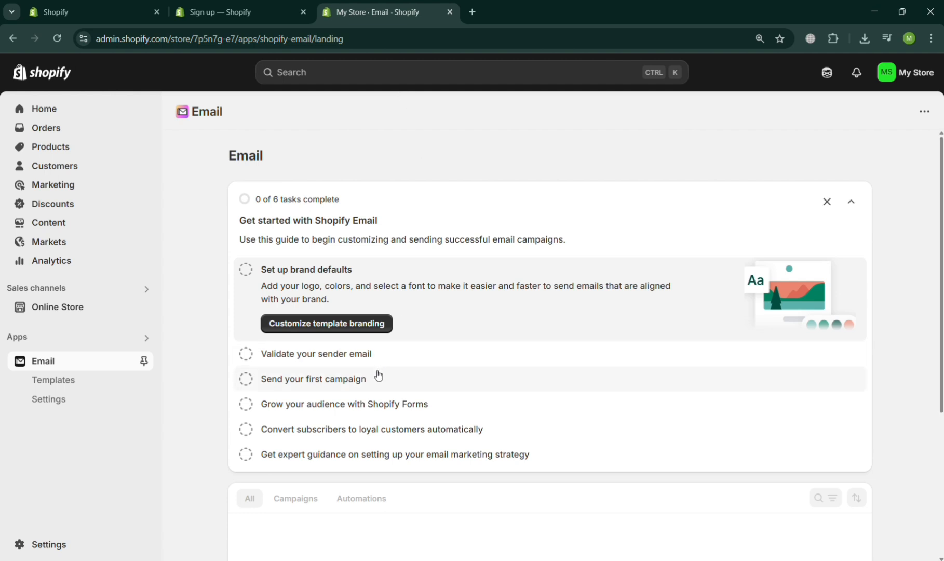
Install the Shopify Forms app from the "Grow your audience with Shopify Forms" task in the setup guide.
left_click(380, 406)
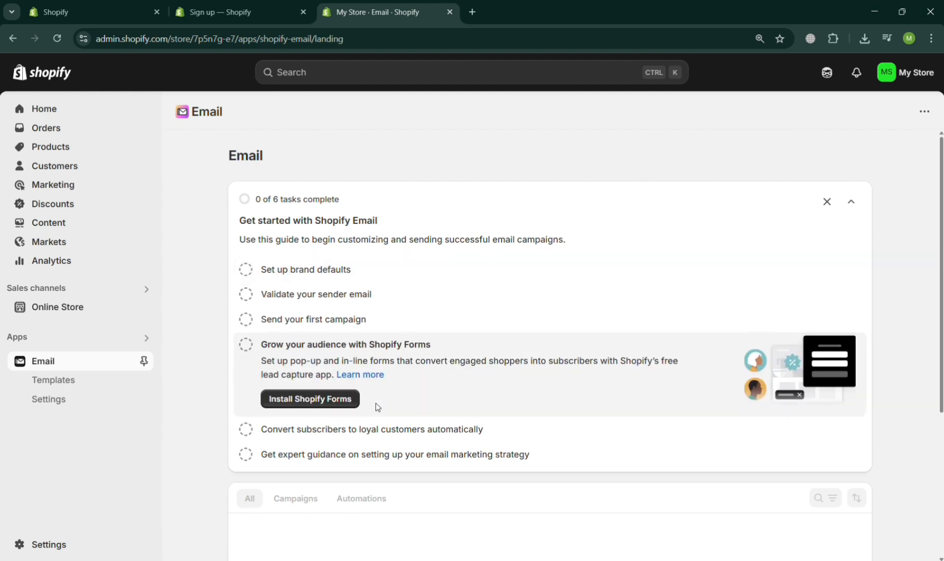
left_click(336, 401)
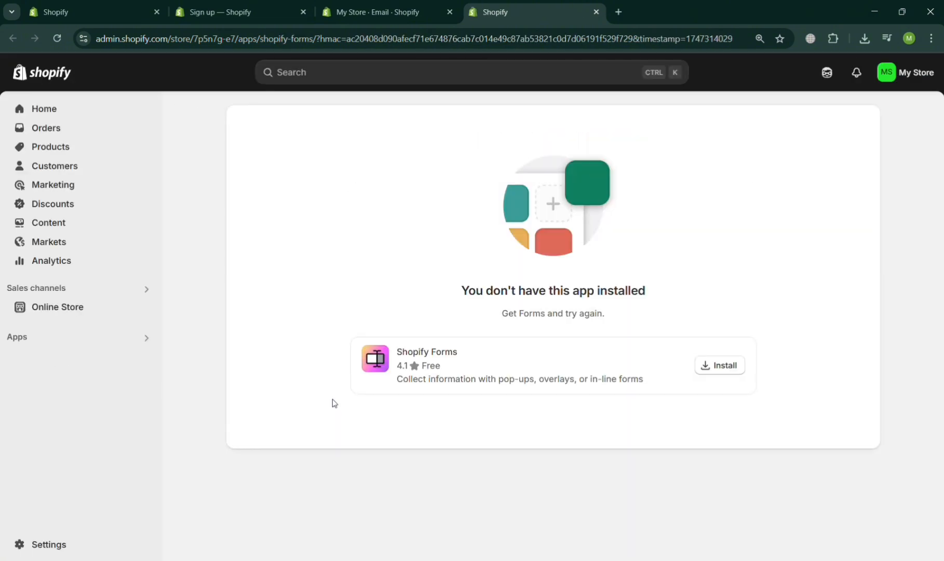
left_click(736, 368)
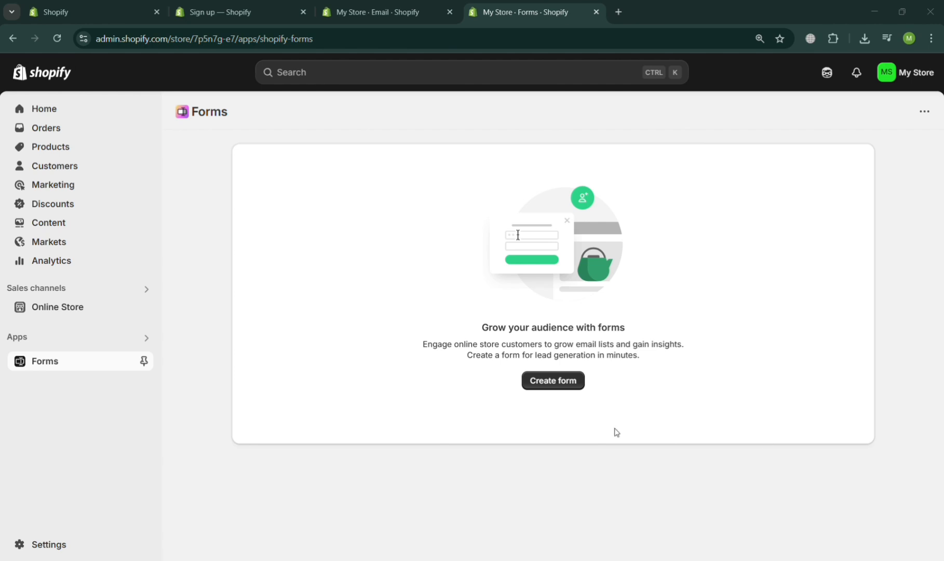
Create a new form of type Popup named "Exclusive Form".
left_click(552, 387)
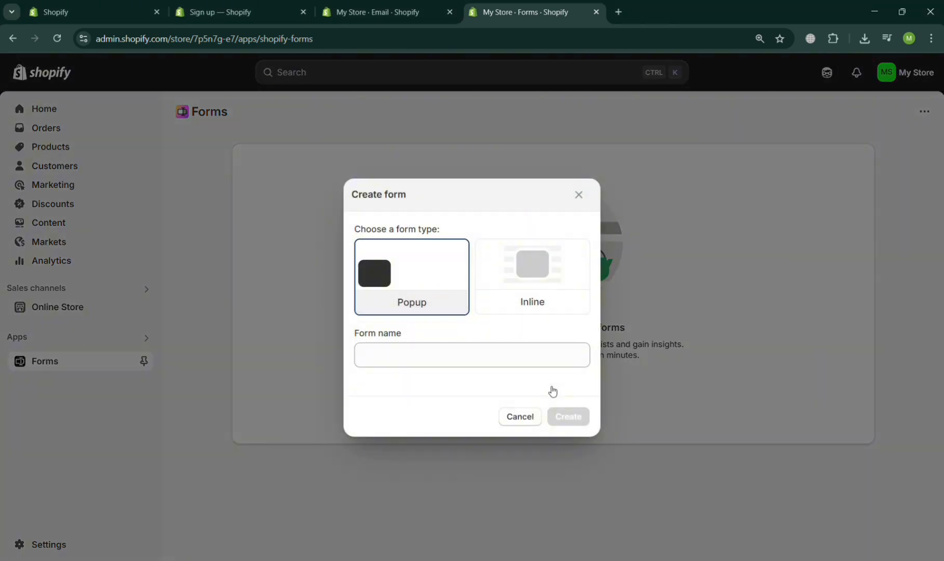
left_click(515, 268)
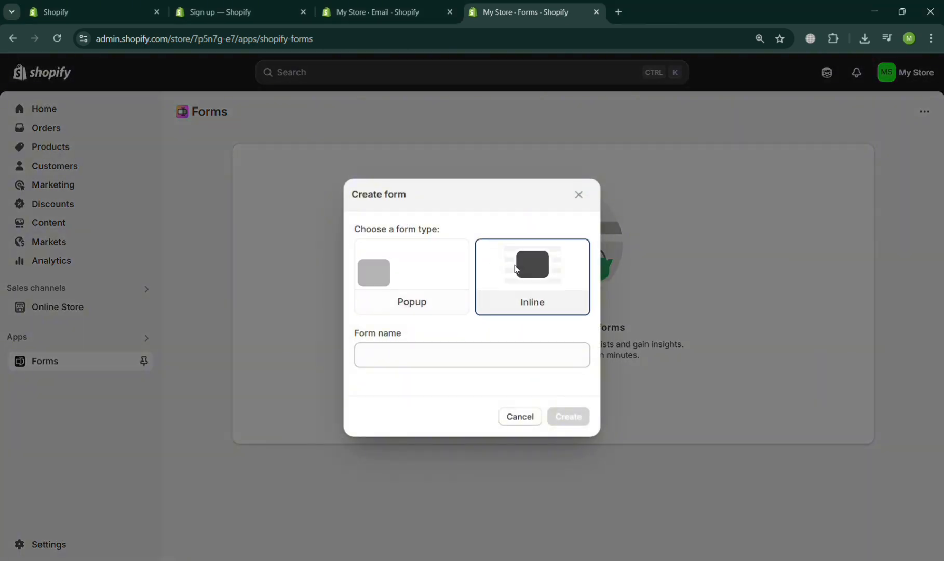
left_click(413, 258)
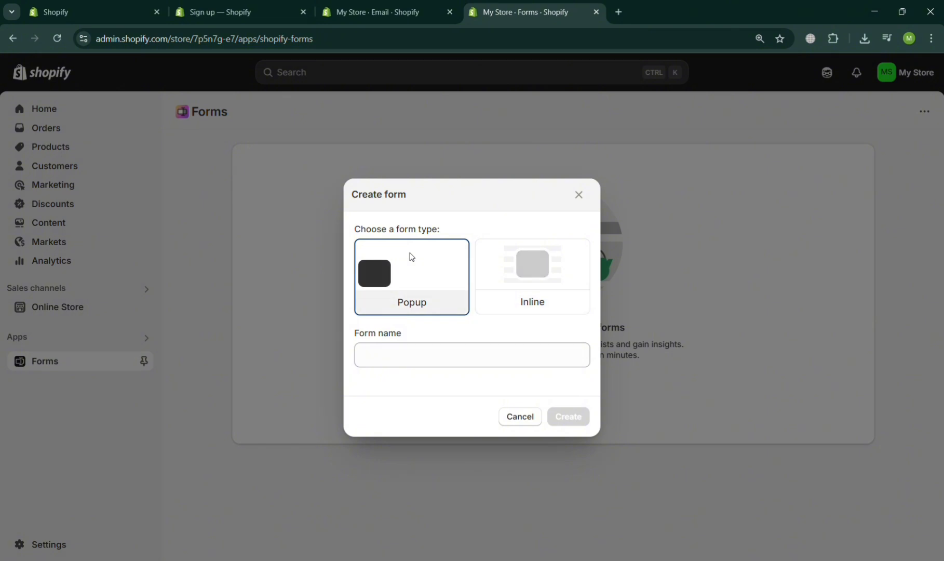
left_click(447, 363)
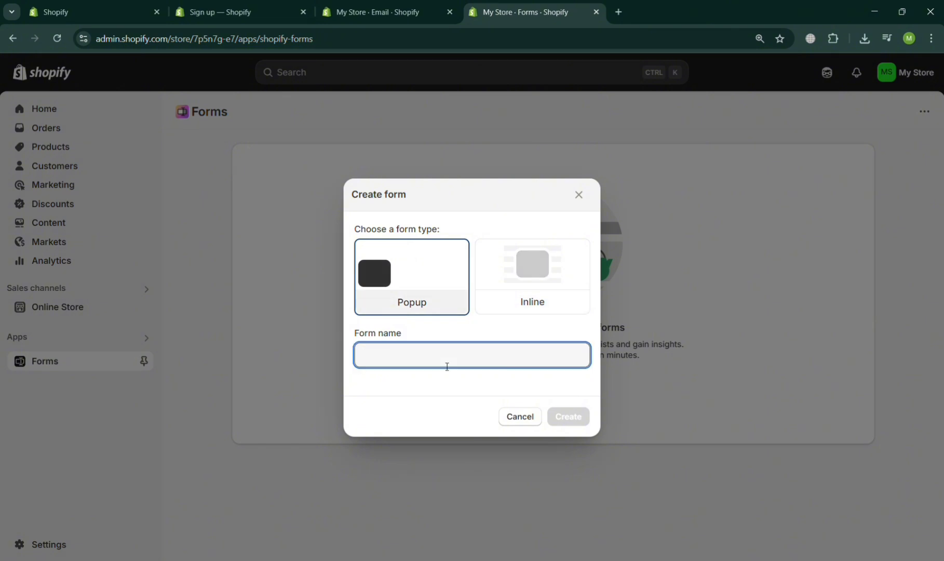
type("My")
key("BackSpace")
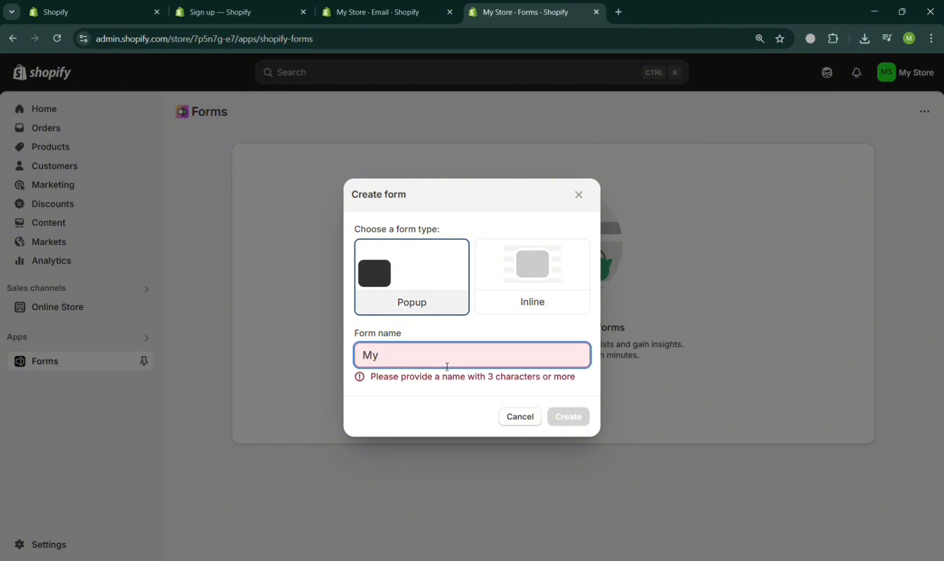
key("BackSpace")
key("BackSpace")
key("BackSpace")
type("Exclusive Form")
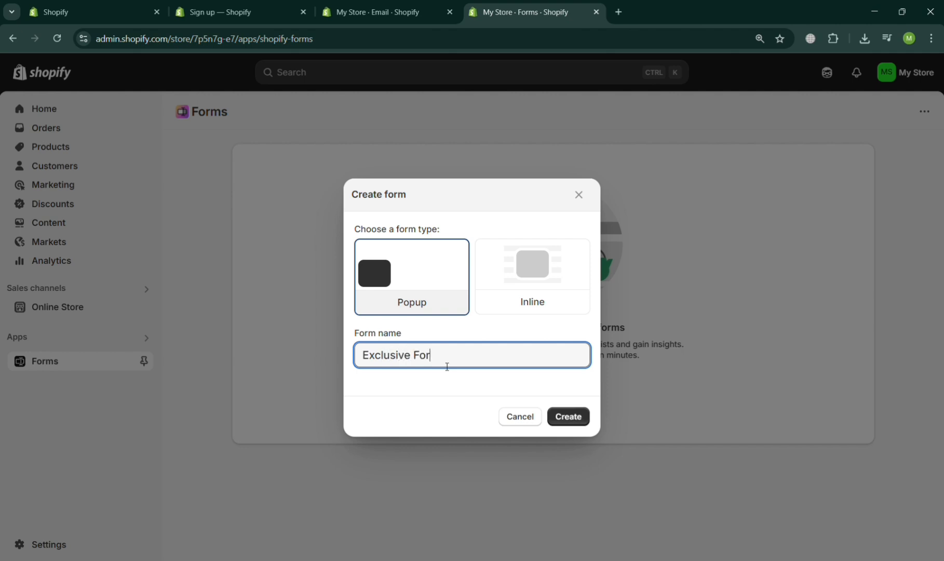
left_click(569, 416)
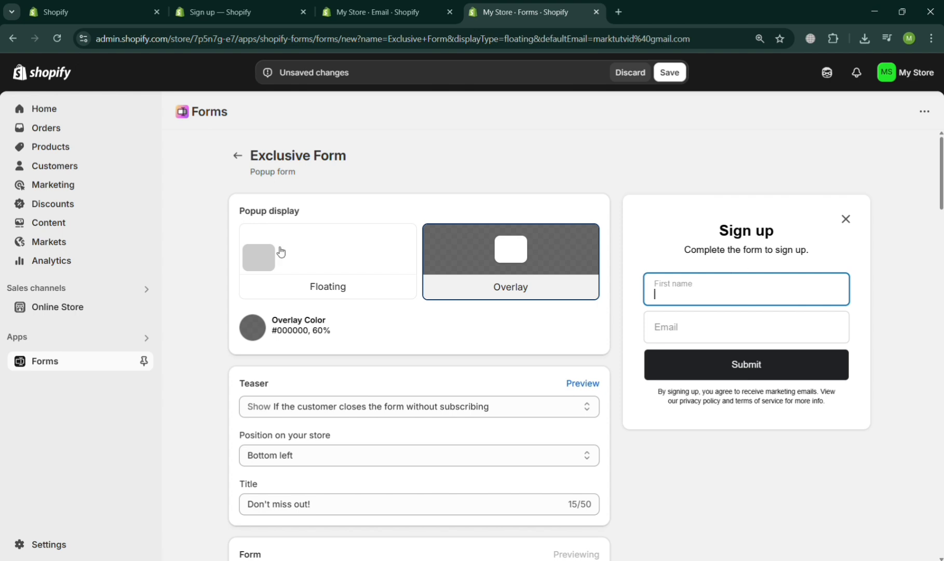
Try the Floating popup display for the form and return it to Overlay.
left_click(315, 256)
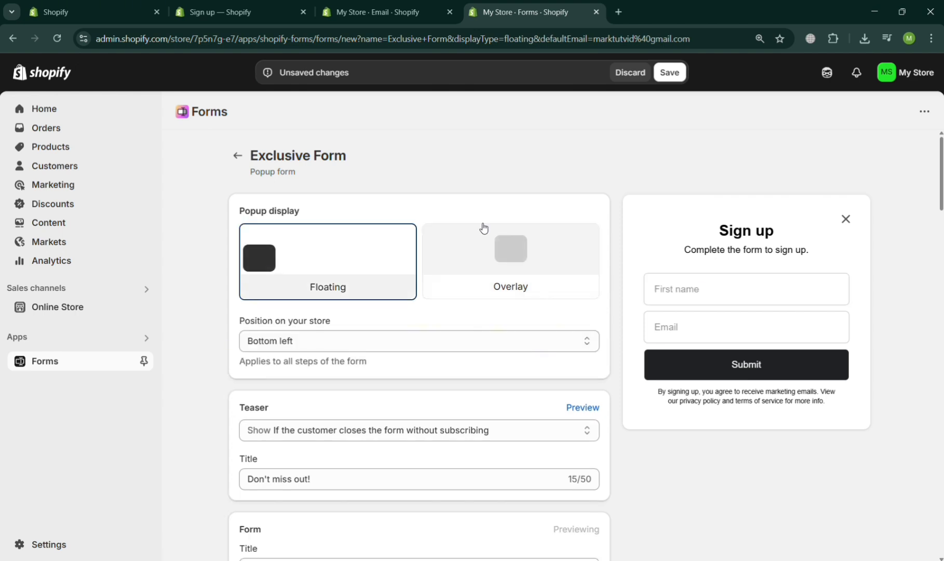
left_click(477, 260)
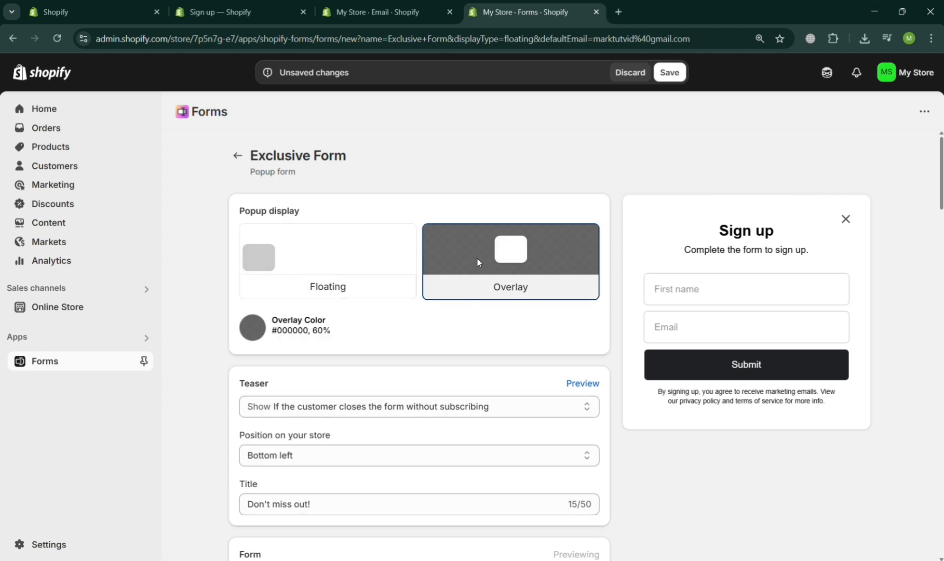
Examine the form's teaser, title, content and field settings, including the teaser's position on the store.
scroll(429, 499, "down", 3)
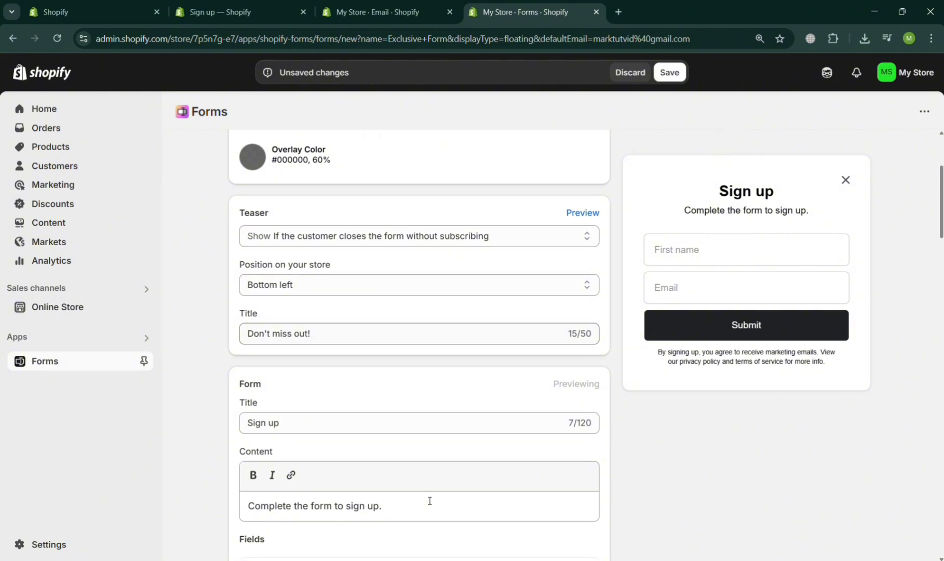
scroll(429, 501, "up", 1)
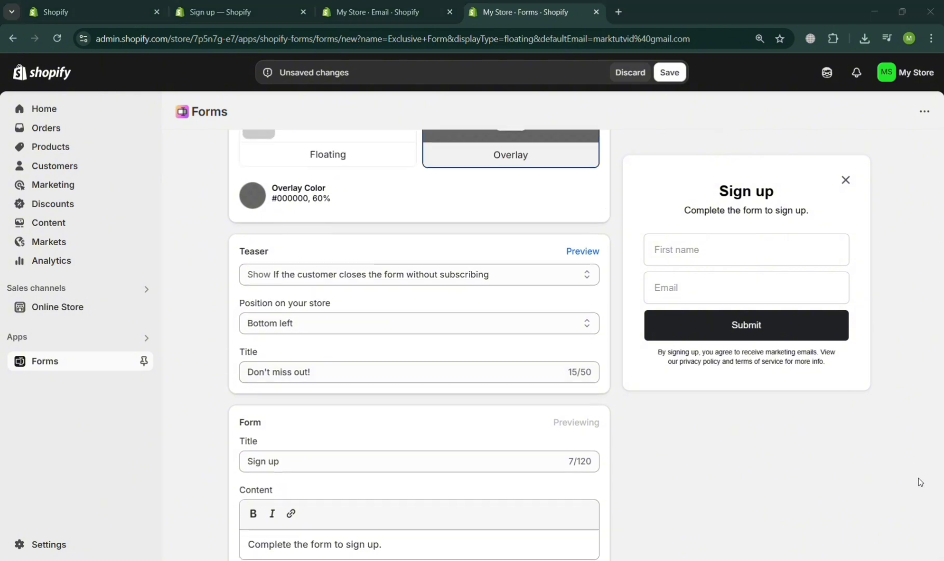
scroll(547, 498, "down", 2)
scroll(547, 499, "down", 2)
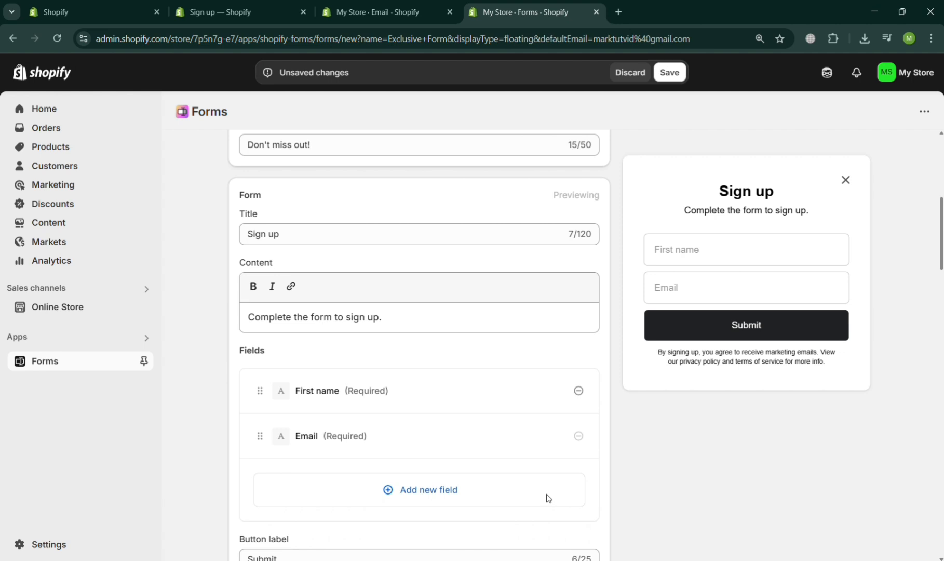
scroll(547, 498, "down", 1)
scroll(546, 498, "up", 2)
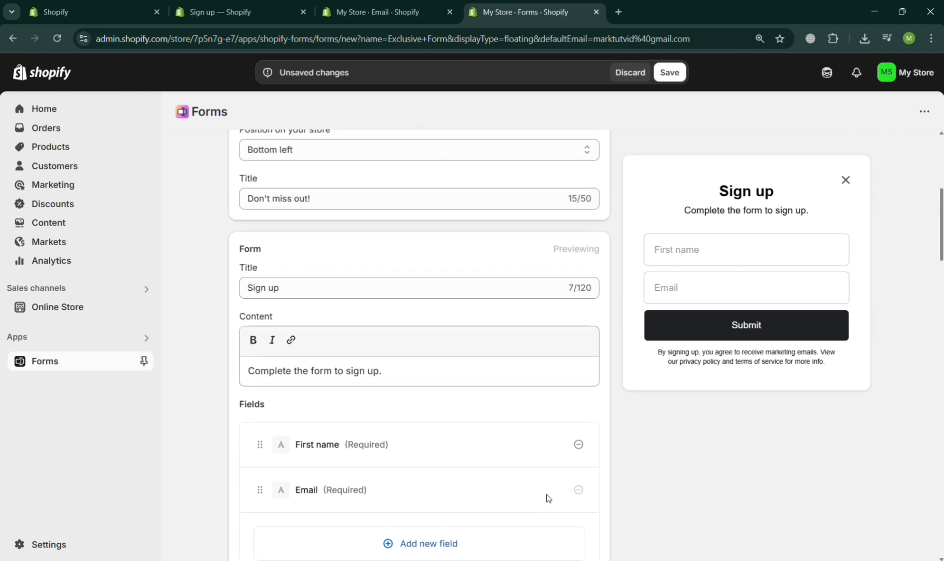
scroll(442, 316, "up", 1)
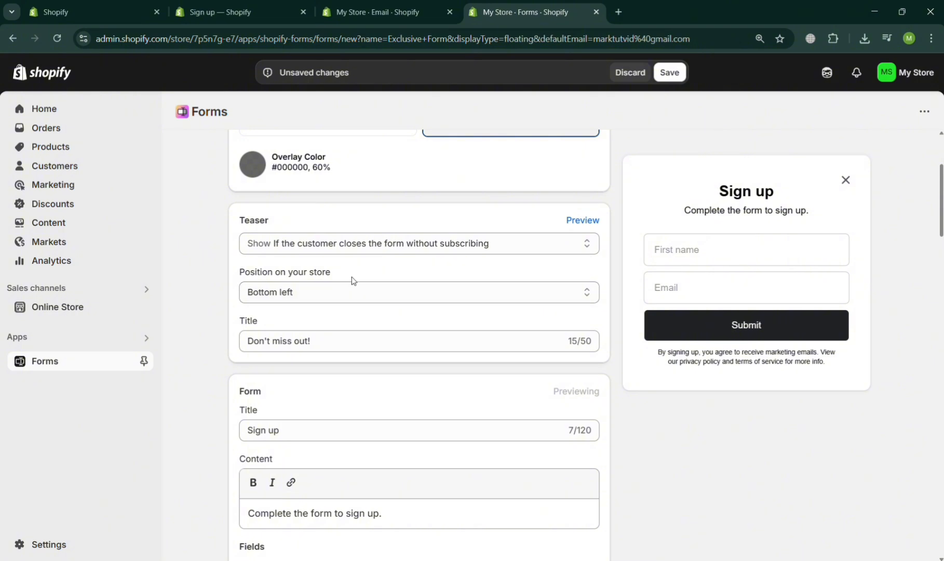
left_click(363, 291)
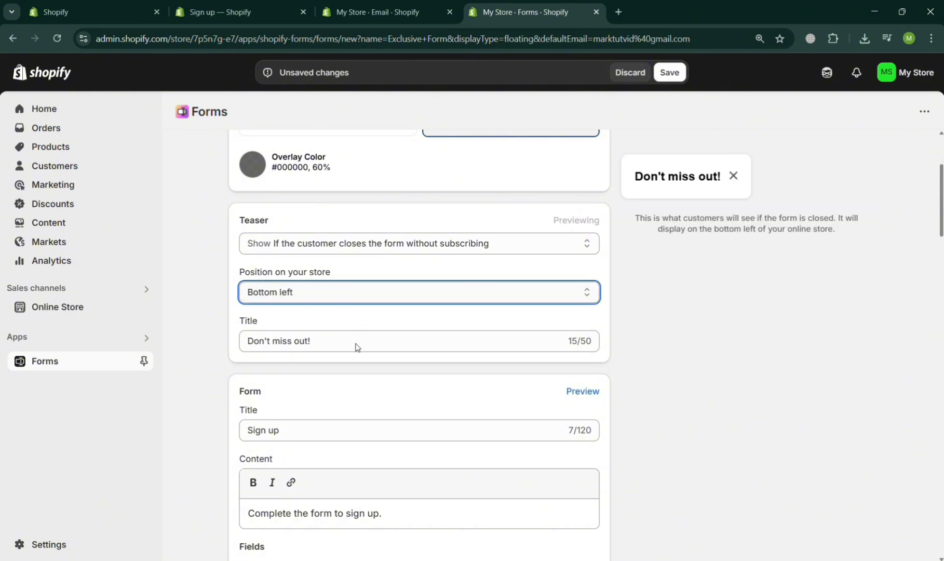
Set the teaser's position on the store to Bottom right and open the sign-up form preview from the teaser.
key("Down")
scroll(675, 192, "up", 1)
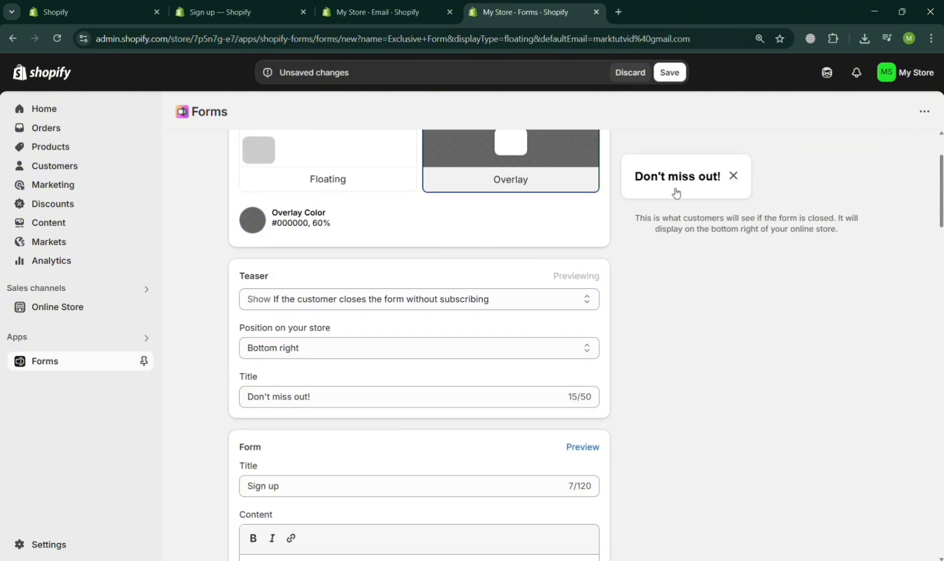
left_click(676, 193)
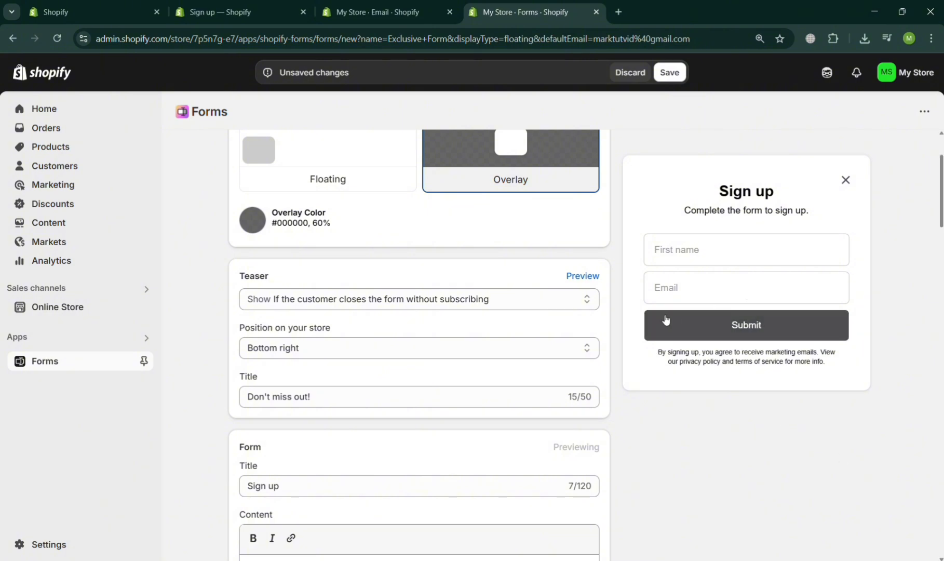
scroll(556, 378, "down", 1)
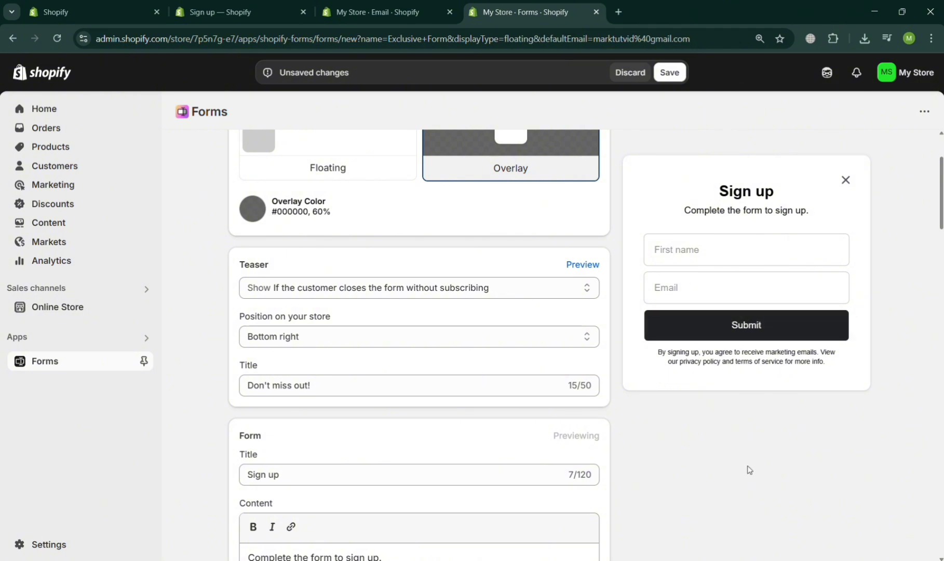
Change the popup's overlay color to yellow-green #E0FB38 at 60% opacity.
scroll(468, 344, "up", 3)
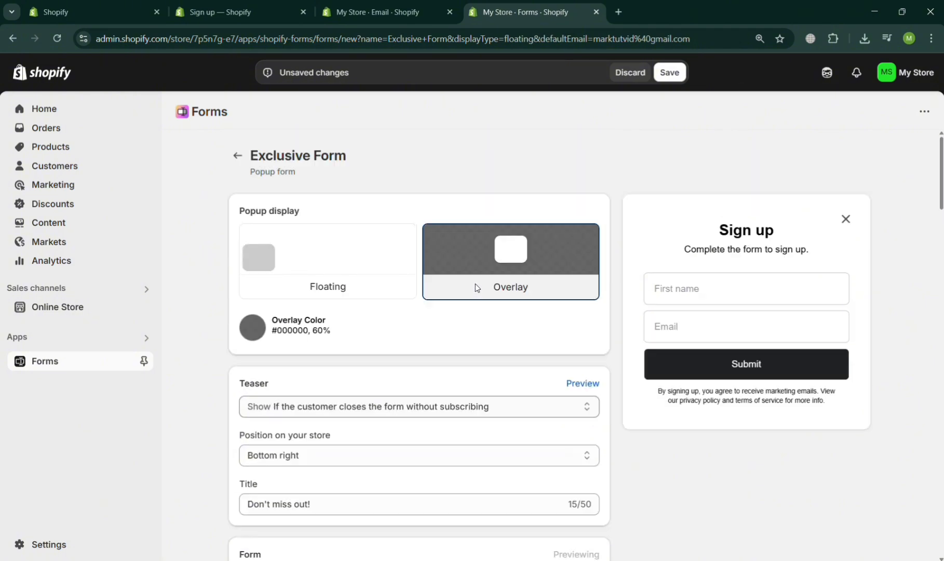
left_click(257, 337)
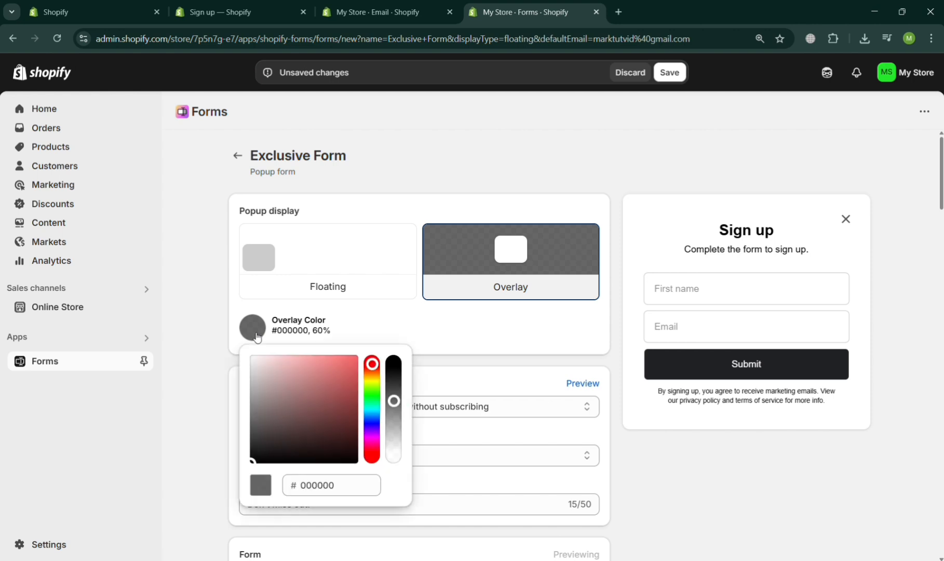
left_click_drag(332, 403, 377, 386)
left_click(377, 414)
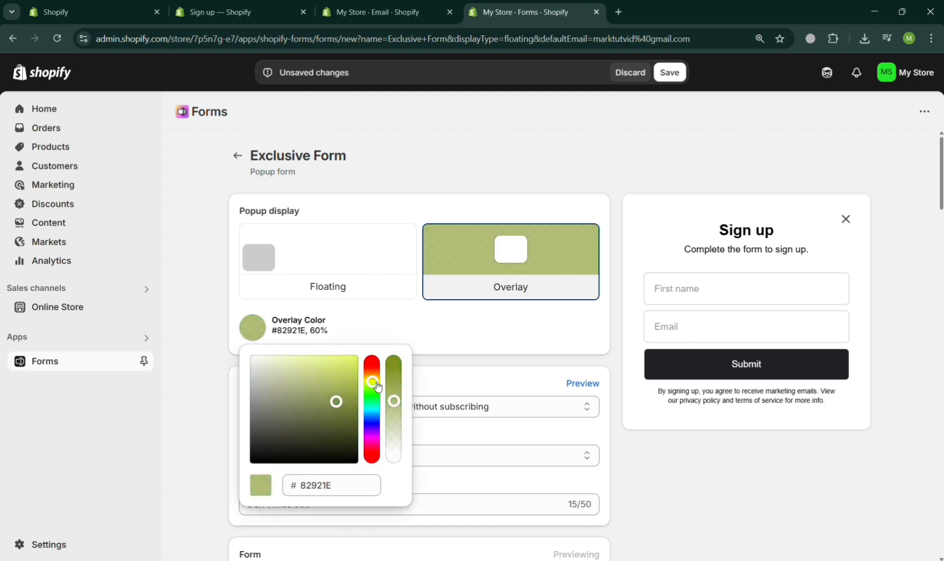
left_click_drag(312, 395, 339, 362)
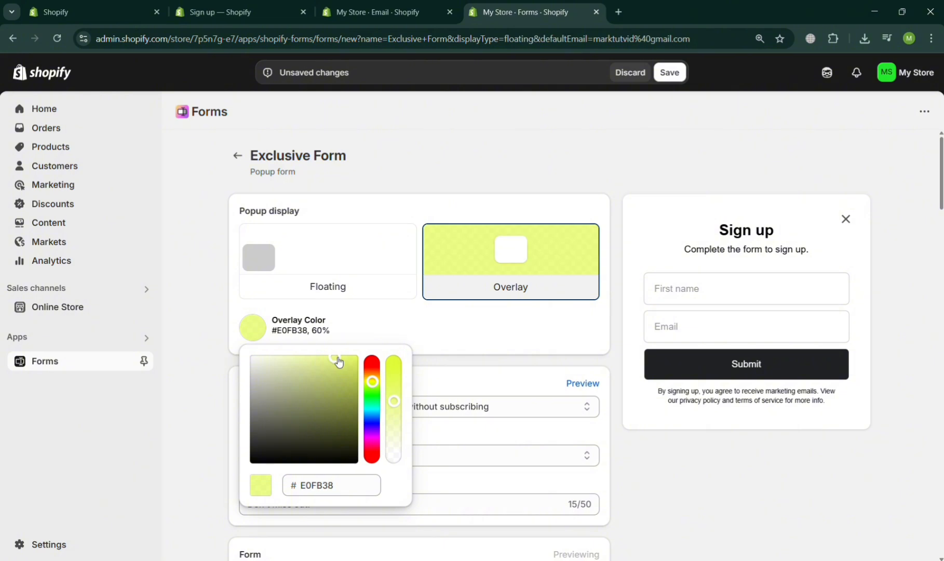
left_click(486, 314)
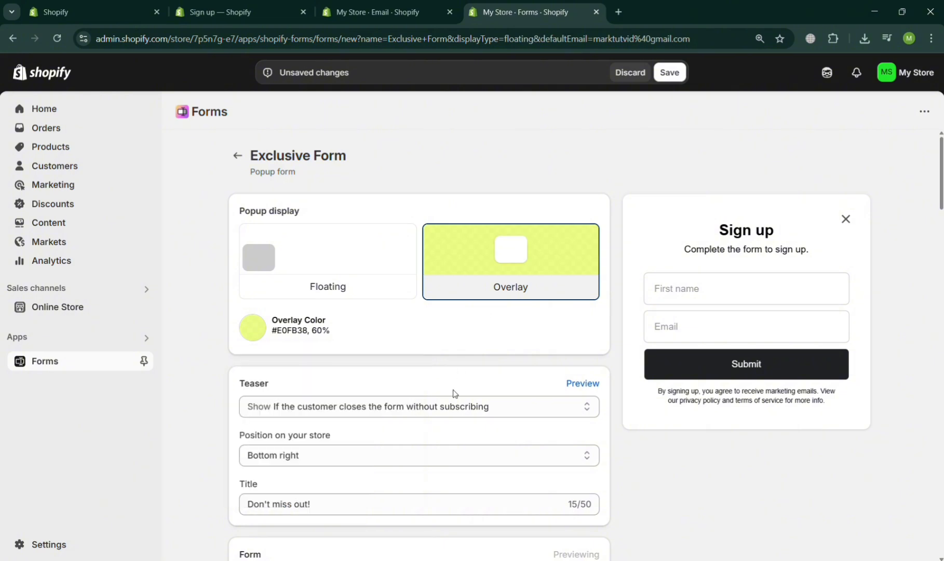
Replace the form's content text with "Fill the form for exclusive deals".
scroll(422, 450, "down", 2)
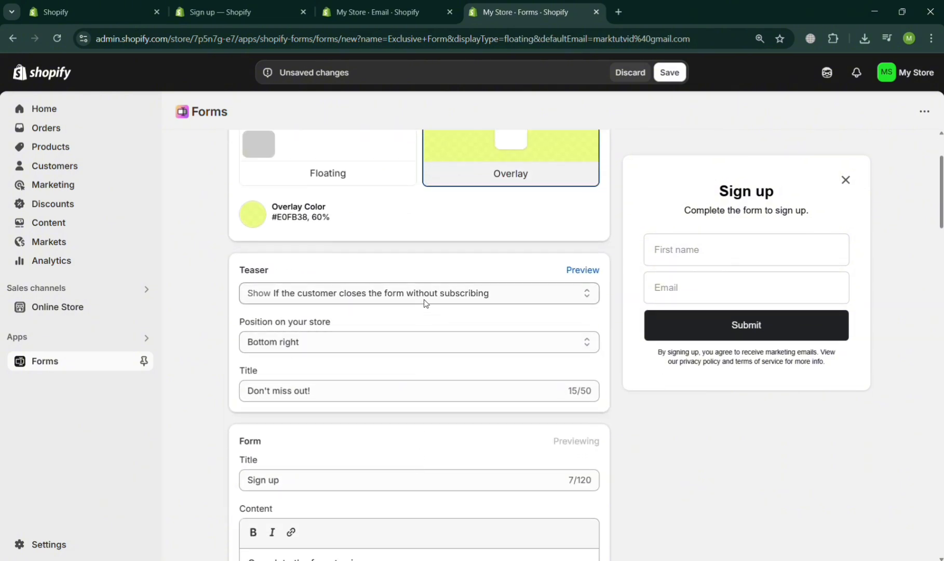
left_click(475, 287)
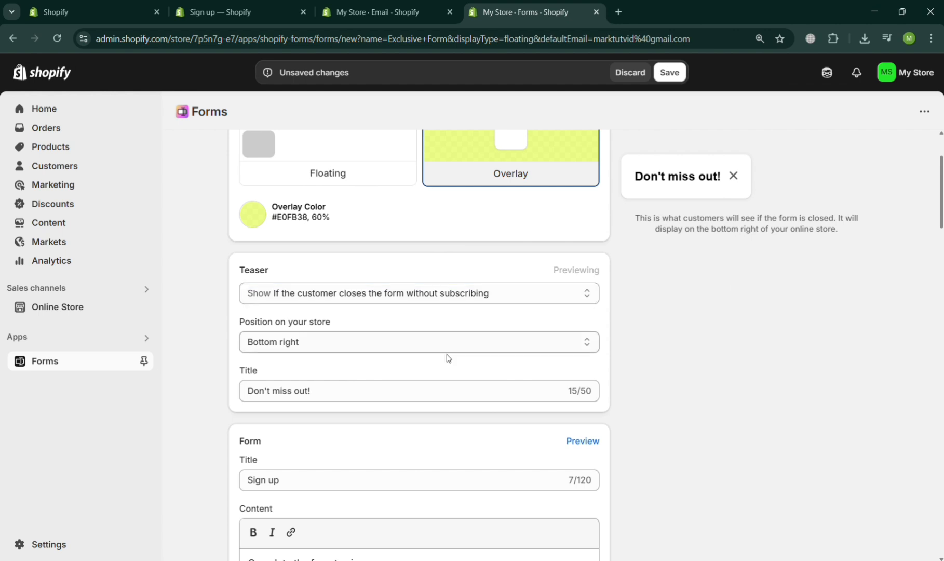
scroll(316, 372, "down", 2)
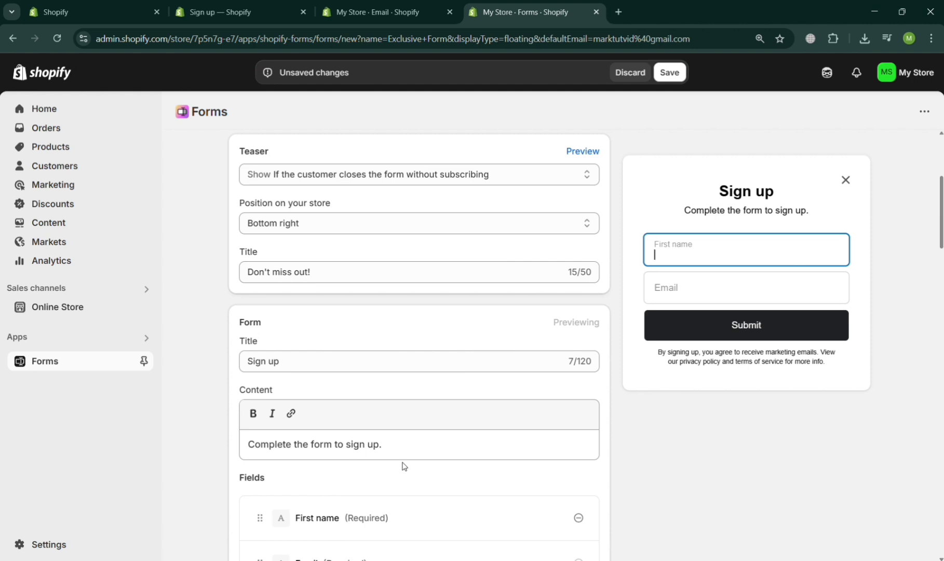
left_click(421, 454)
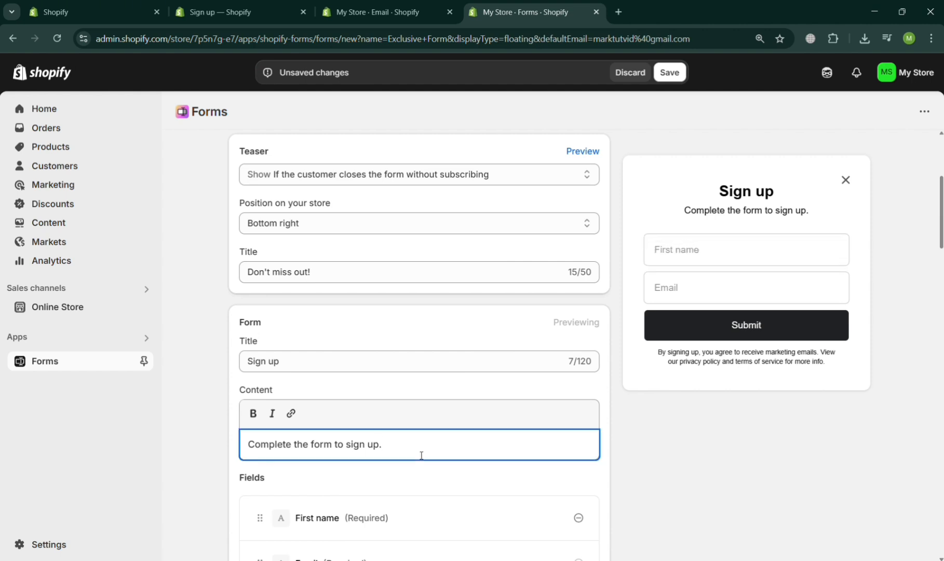
key("ctrl+a")
type("Fill the form for exclusive de")
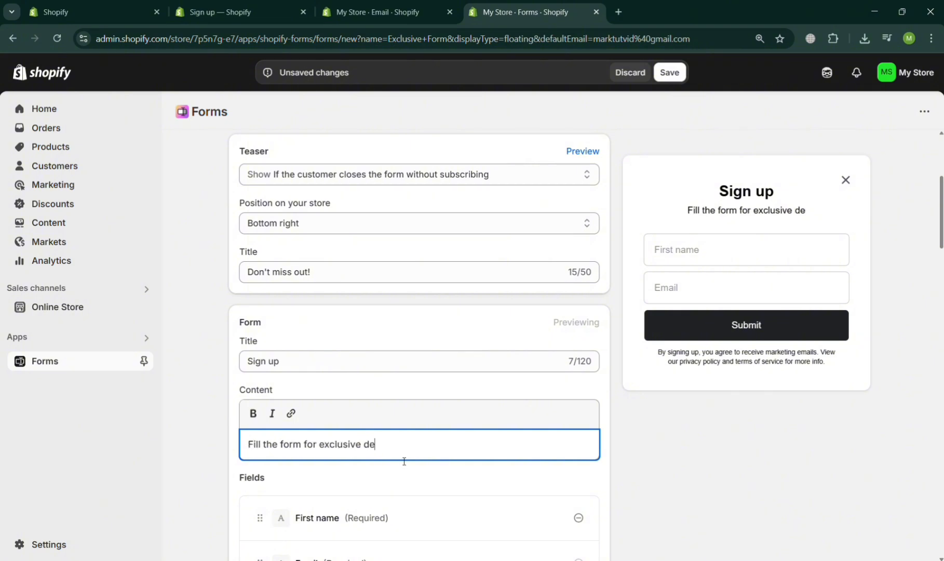
type("als")
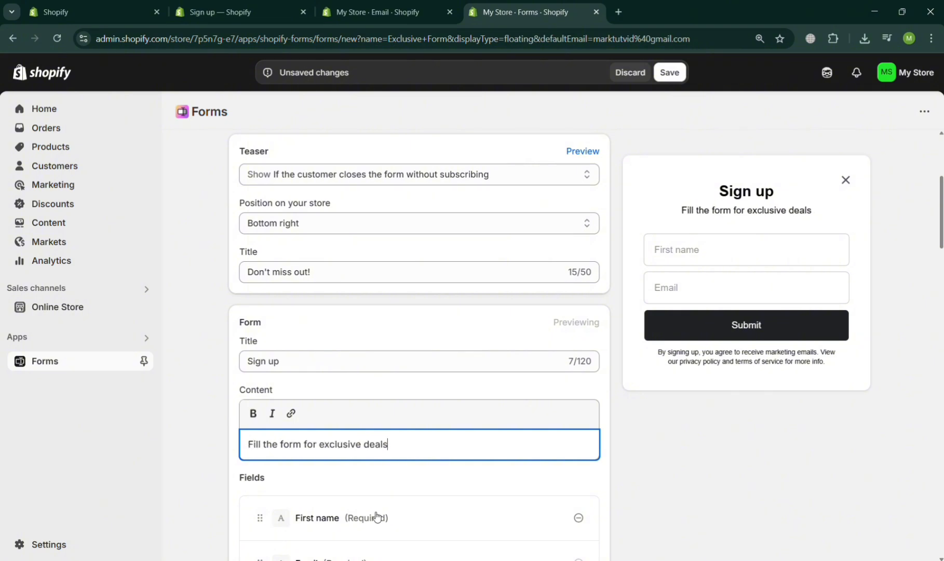
left_click(378, 485)
Examine the field types available for adding to the form, including the custom new field types, without adding one.
scroll(377, 485, "down", 3)
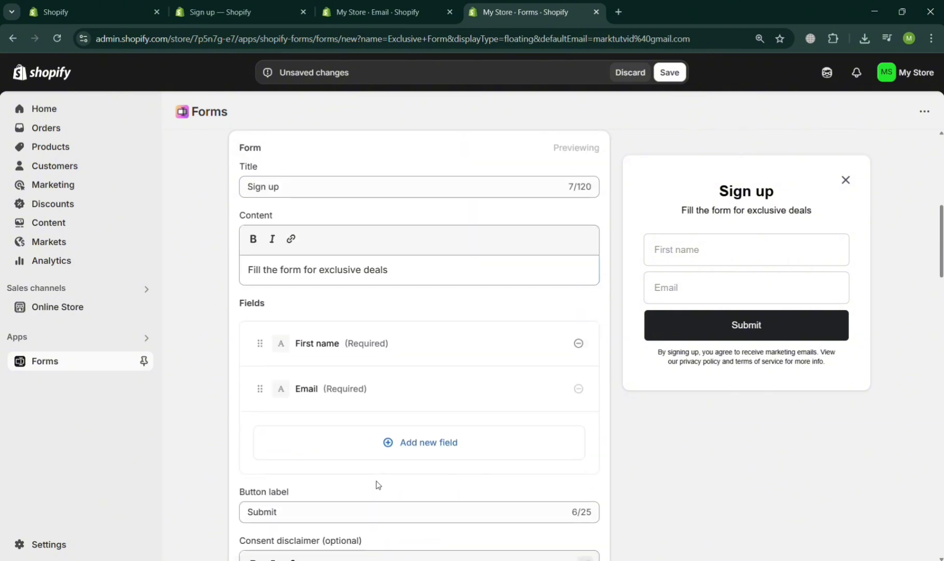
left_click(391, 442)
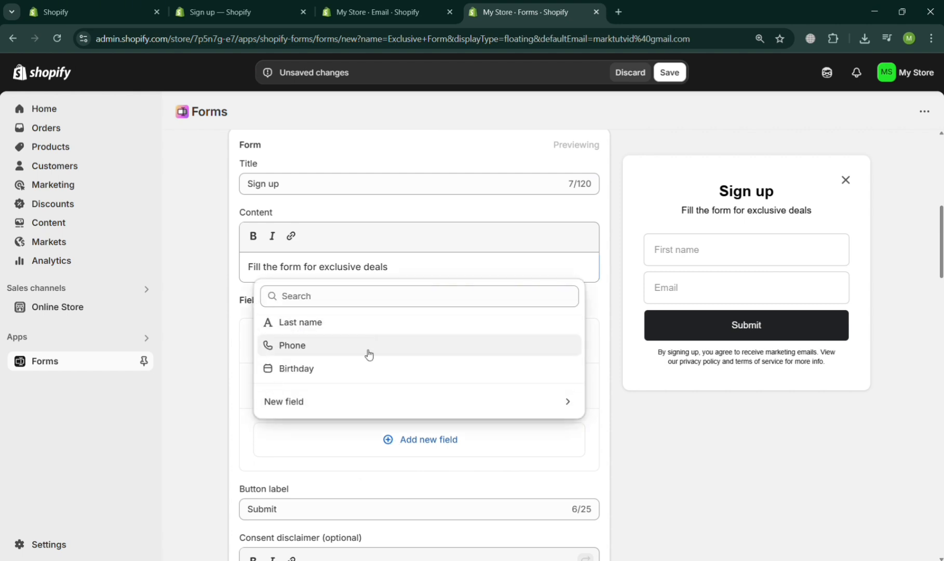
left_click(360, 408)
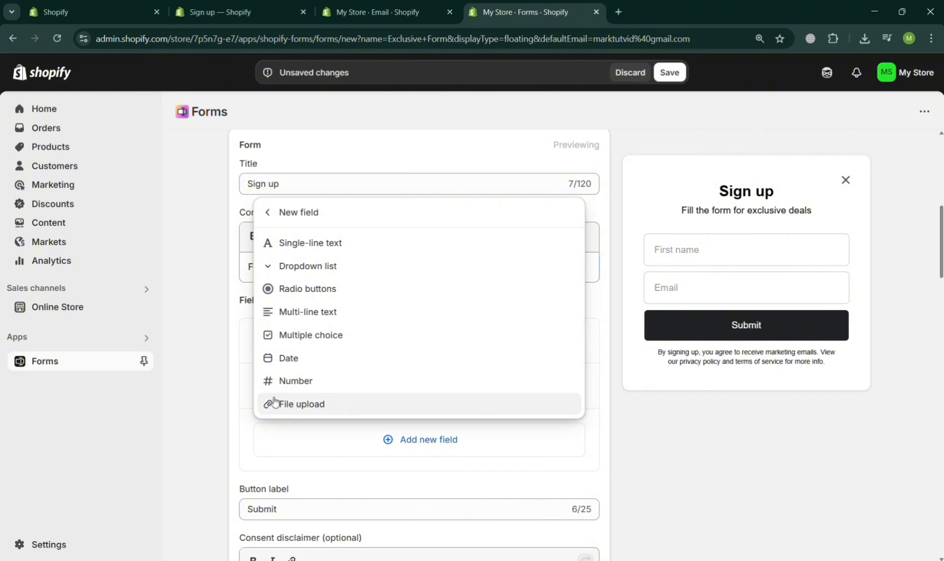
left_click(267, 213)
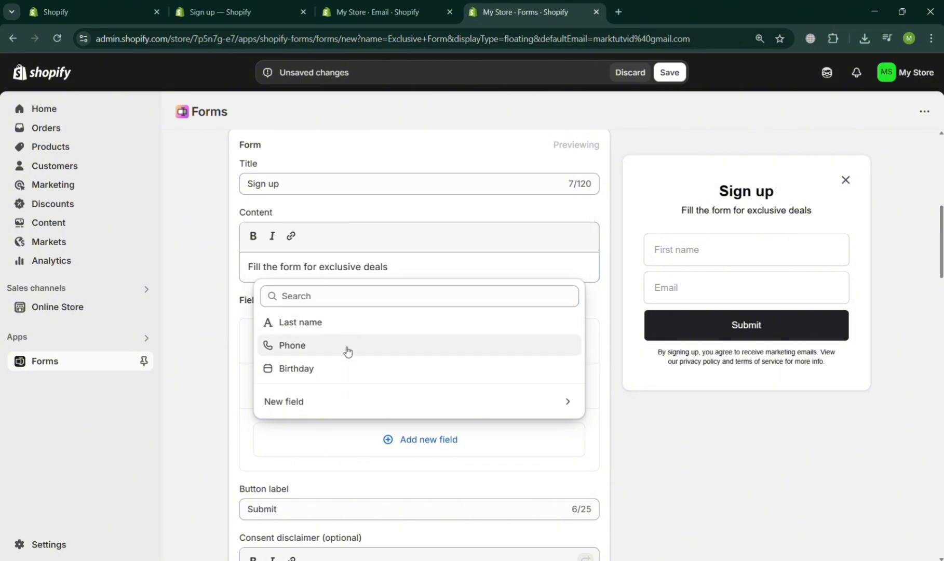
left_click(607, 446)
Review the button label and consent disclaimer, and check which discounts can be selected for the success message.
scroll(607, 447, "down", 2)
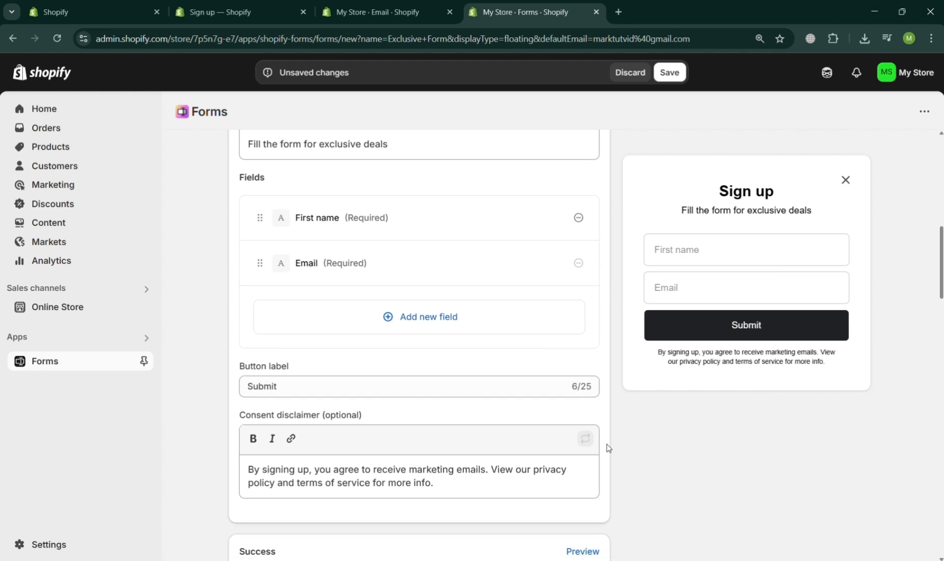
scroll(377, 399, "down", 2)
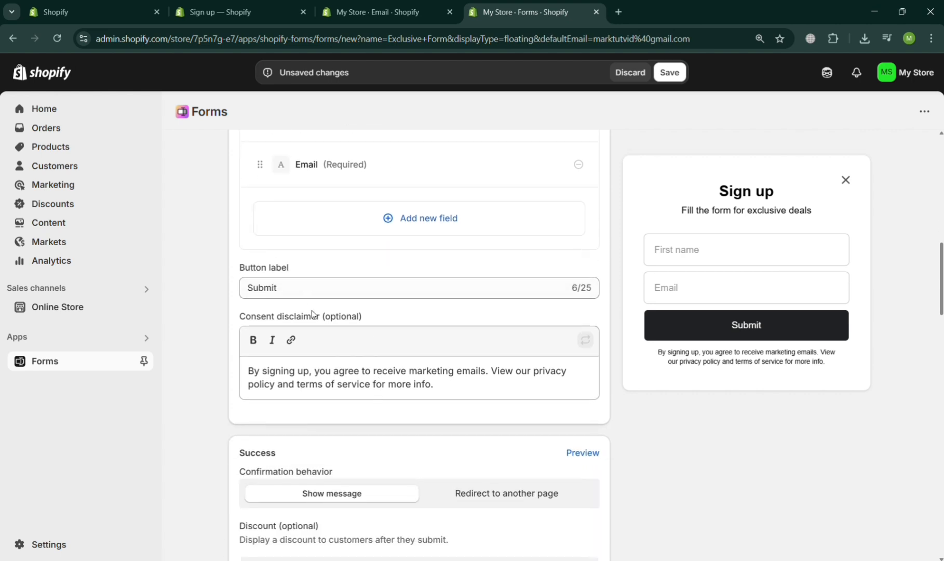
scroll(298, 398, "down", 1)
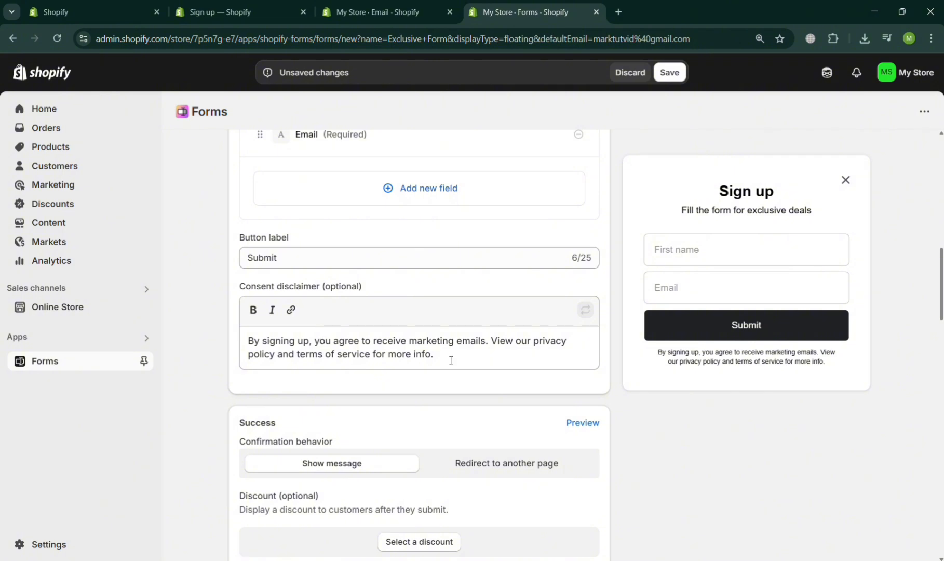
scroll(493, 399, "down", 3)
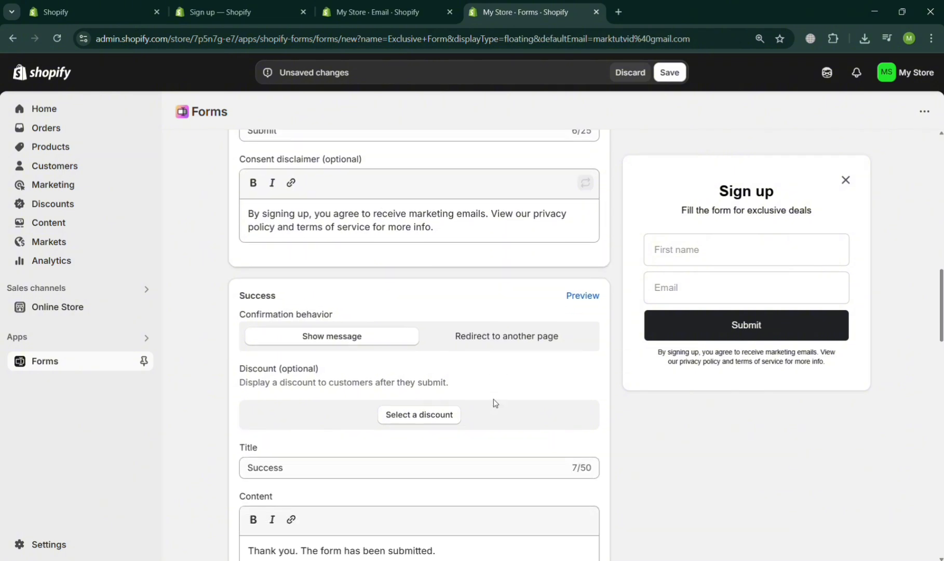
left_click(435, 418)
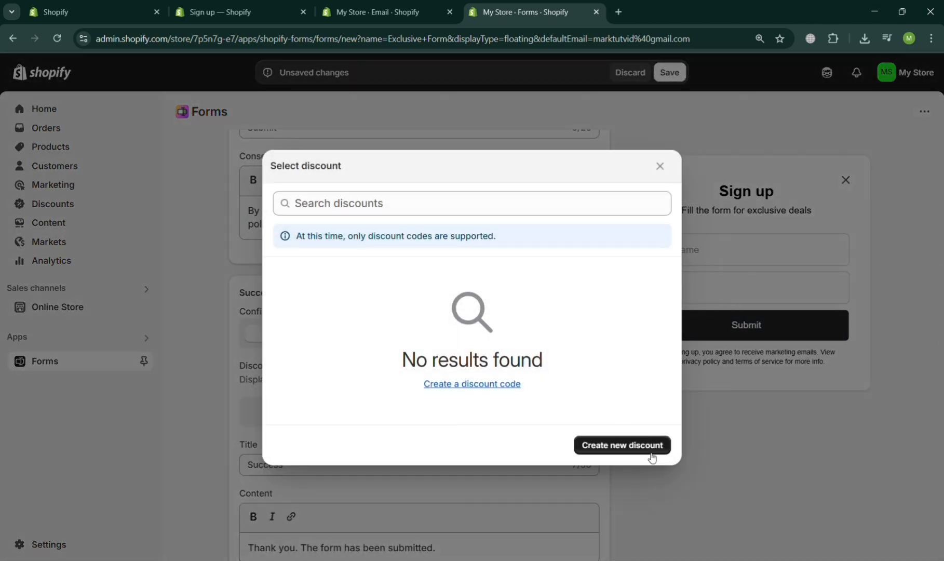
left_click(660, 167)
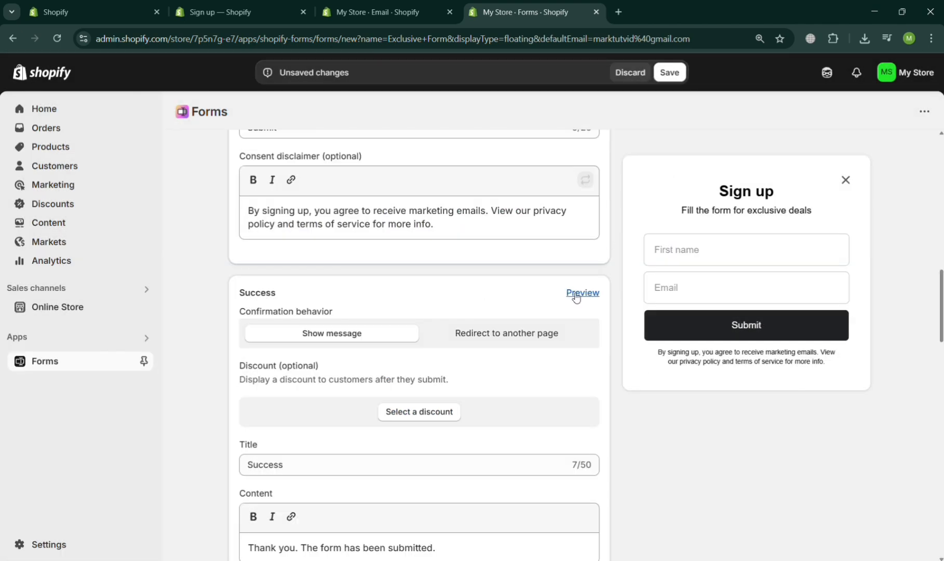
Try the Redirect to another page confirmation behavior and return it to Show message.
left_click(543, 345)
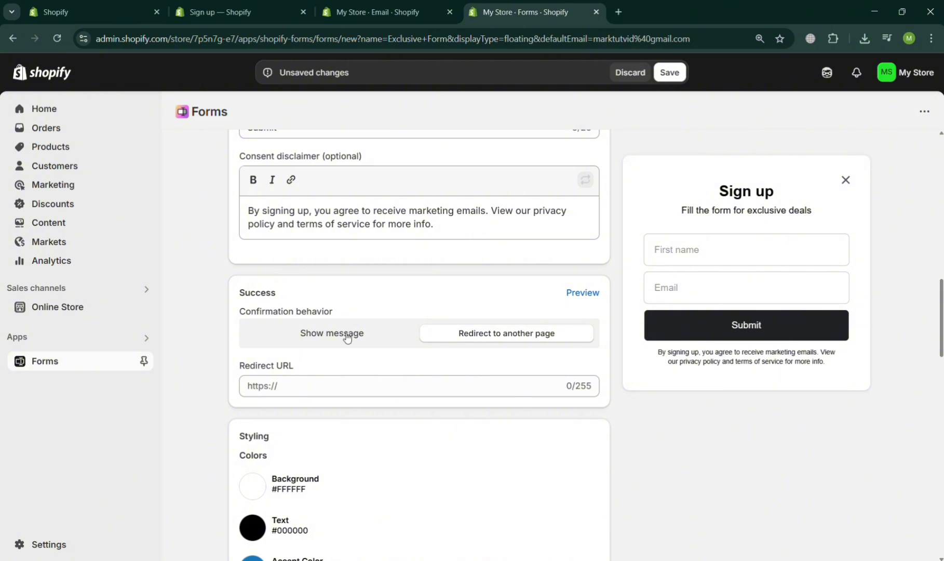
left_click(347, 335)
left_click(559, 347)
scroll(559, 348, "down", 3)
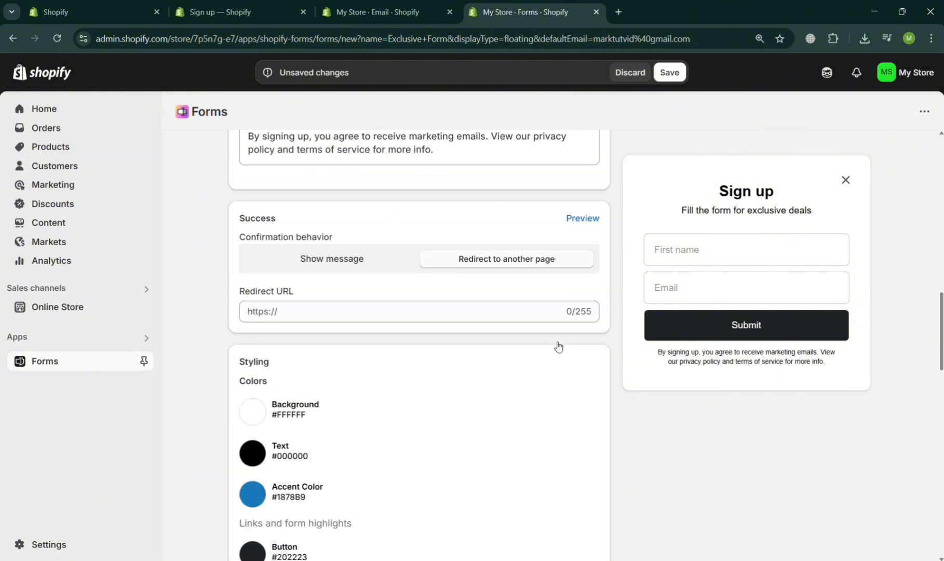
scroll(338, 427, "down", 3)
scroll(338, 428, "up", 5)
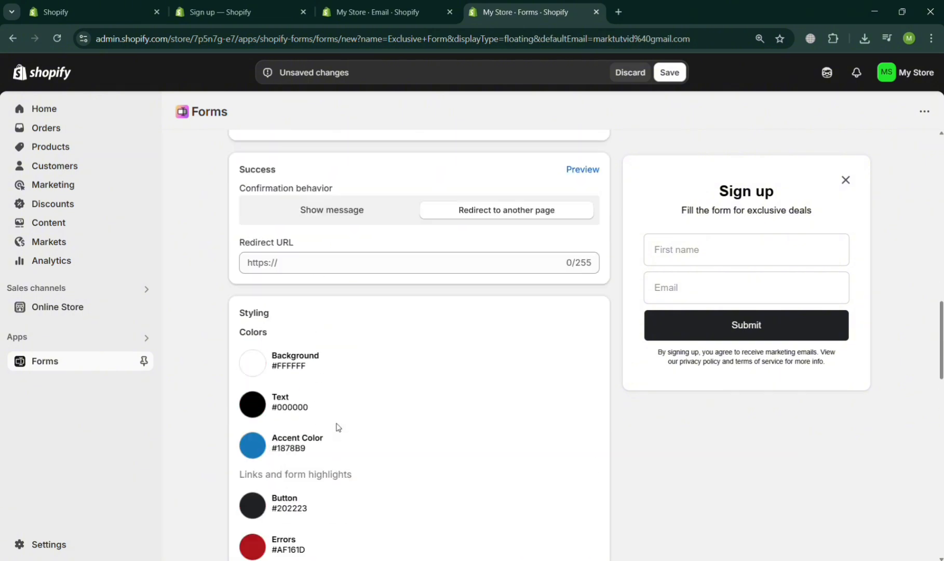
left_click(319, 272)
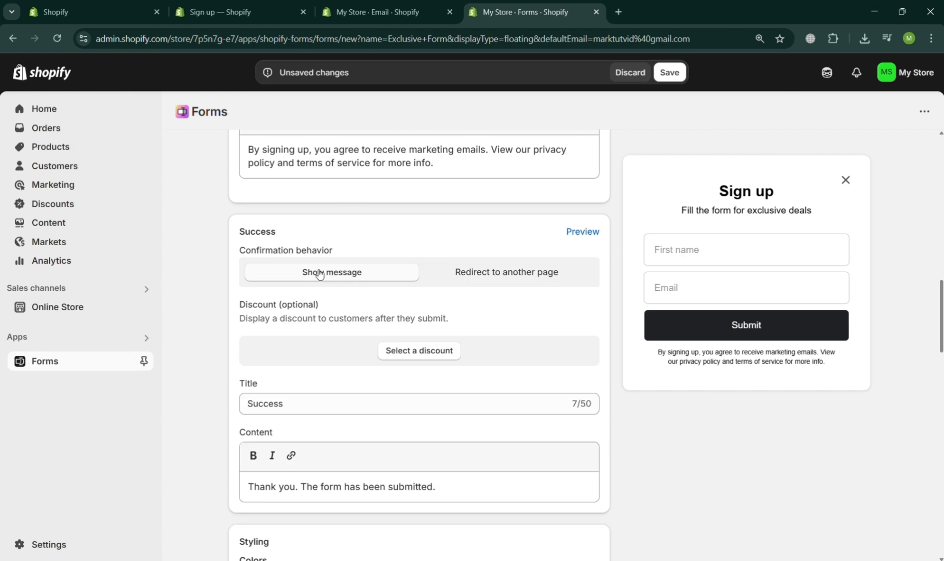
Examine the form's success message, styling, image, behavior, tags, email notification and automation settings.
scroll(343, 458, "down", 2)
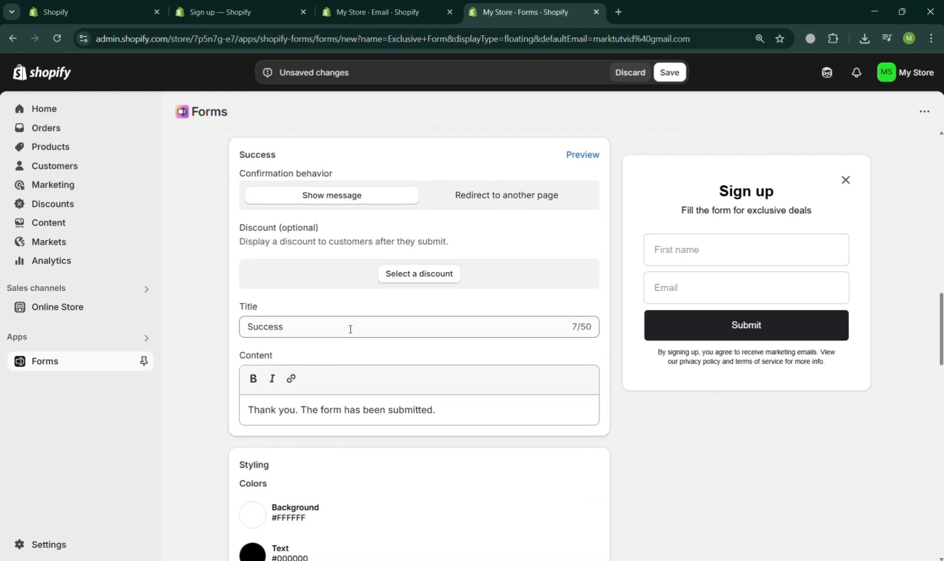
scroll(439, 443, "down", 3)
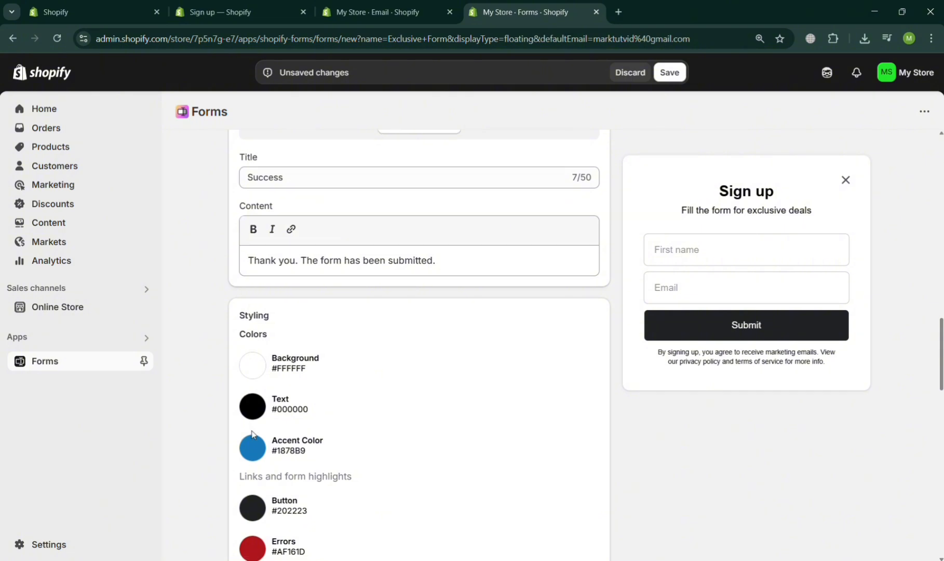
scroll(255, 432, "down", 2)
scroll(253, 434, "down", 1)
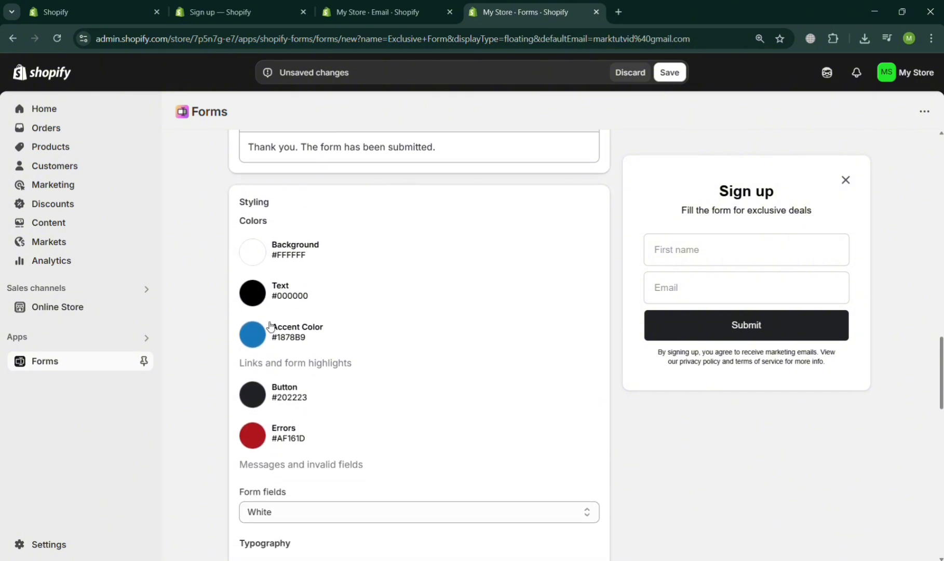
scroll(268, 419, "down", 5)
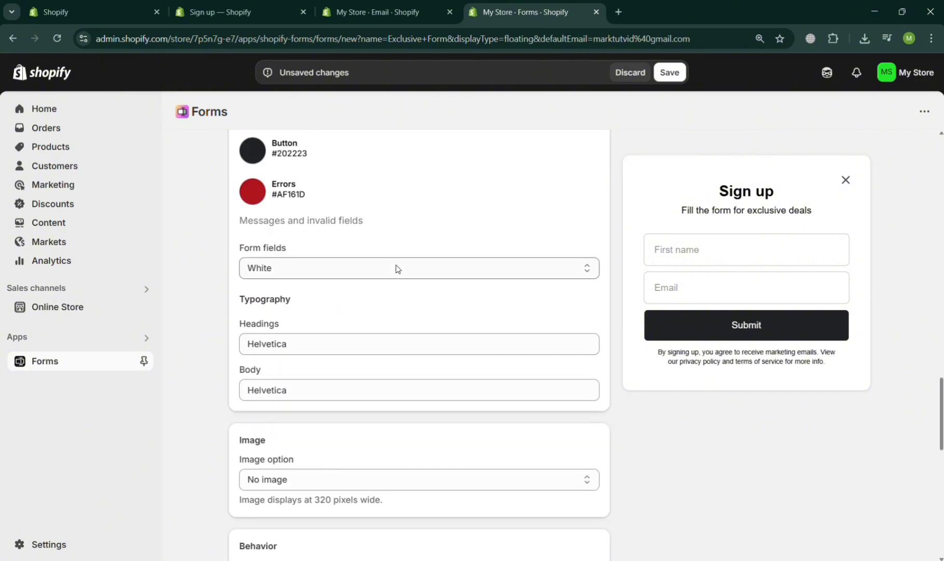
scroll(401, 365, "down", 4)
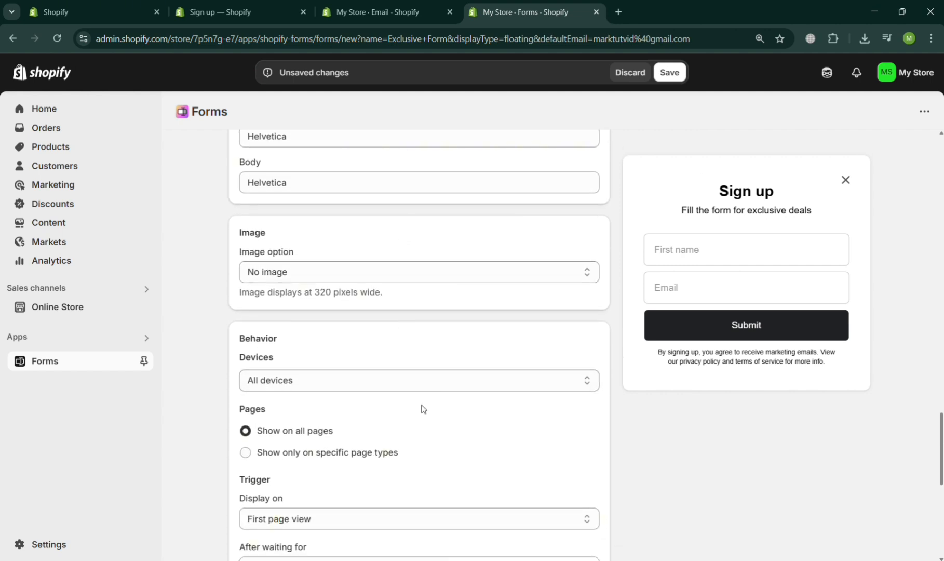
scroll(422, 408, "down", 2)
scroll(422, 408, "down", 2)
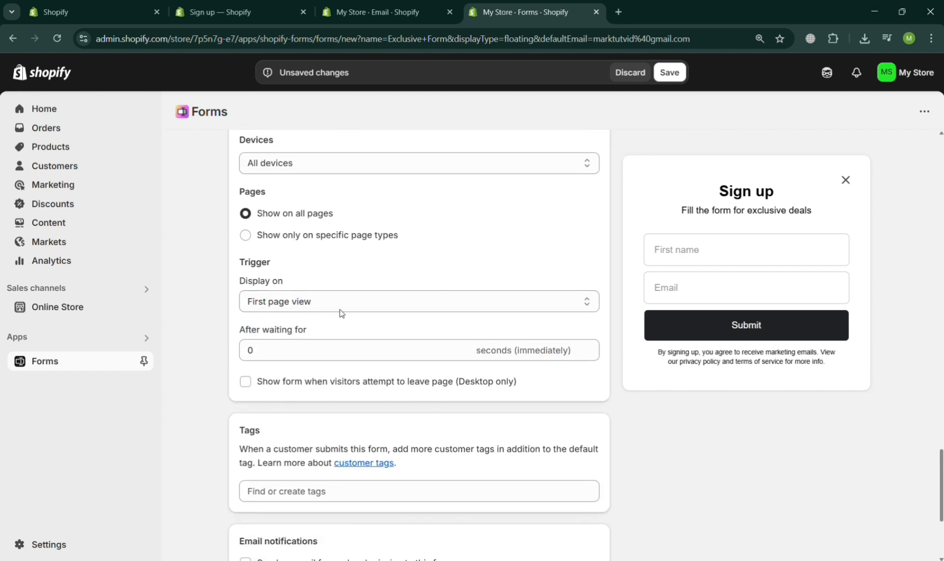
scroll(335, 380, "down", 4)
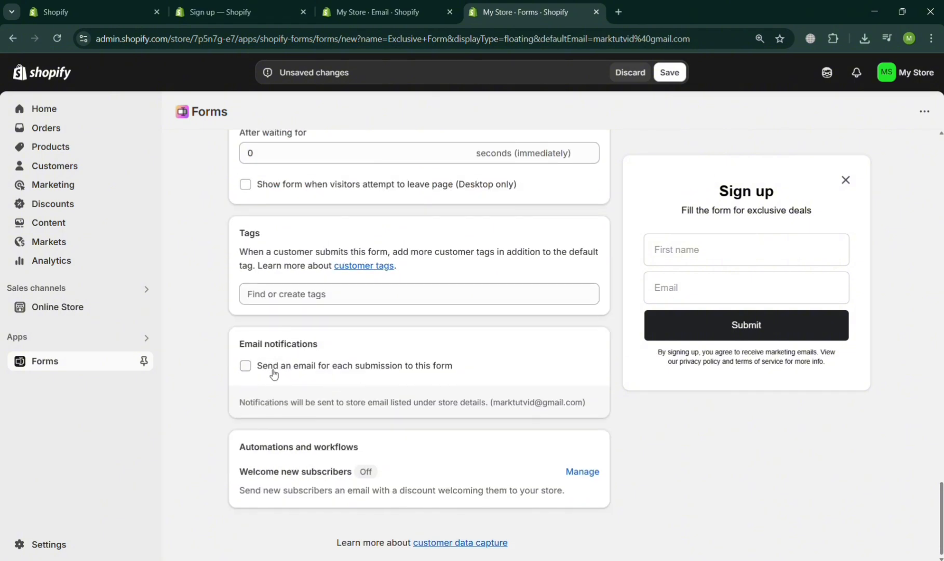
Save the Exclusive Form popup with its current settings.
scroll(248, 365, "up", 20)
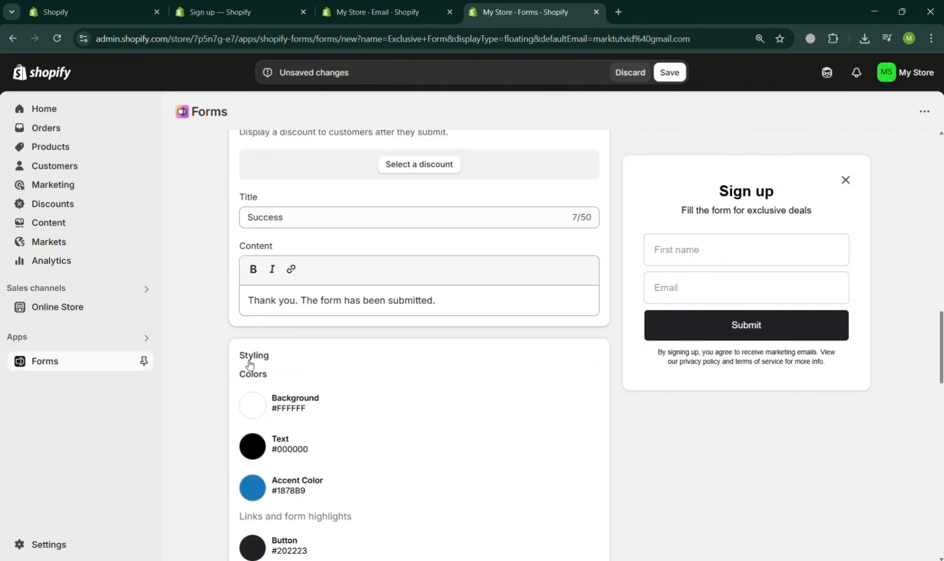
scroll(249, 365, "up", 1)
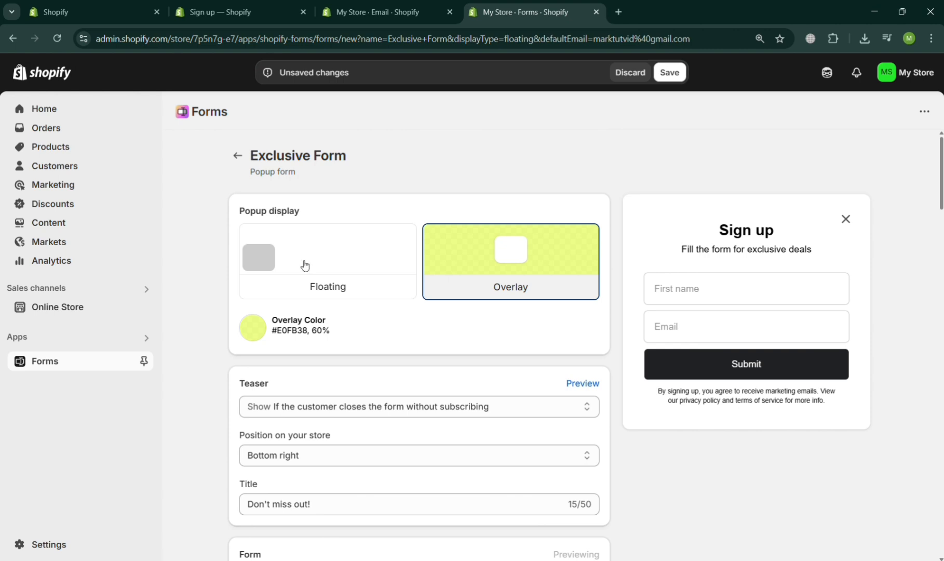
left_click(683, 76)
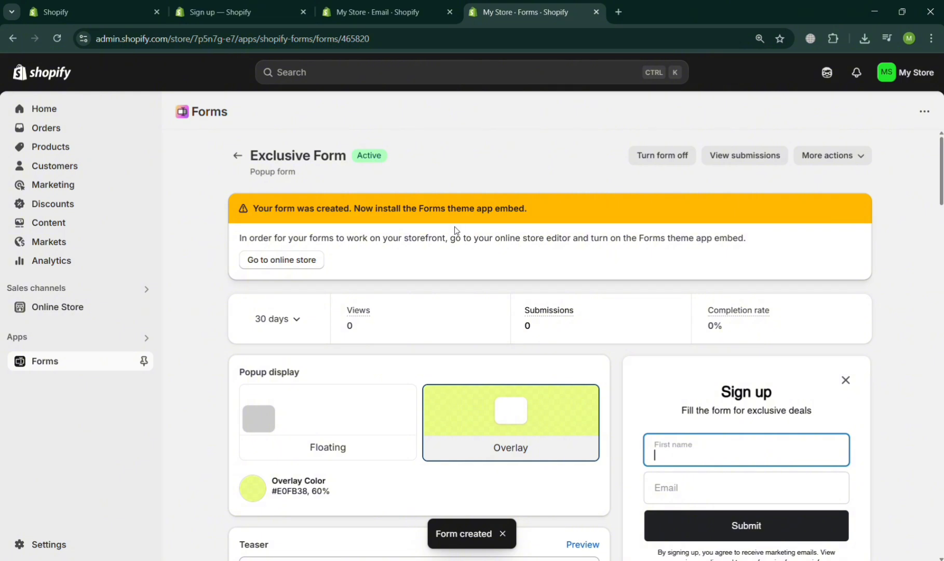
Enable the Forms app embed in the Dawn theme, save the theme, and dismiss the sign-up popup in the preview.
left_click(277, 266)
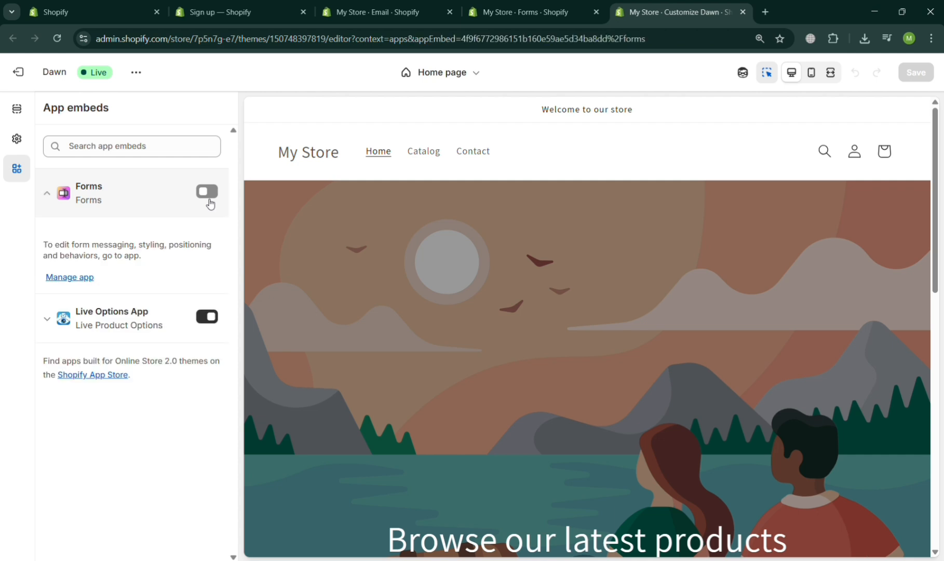
left_click(209, 192)
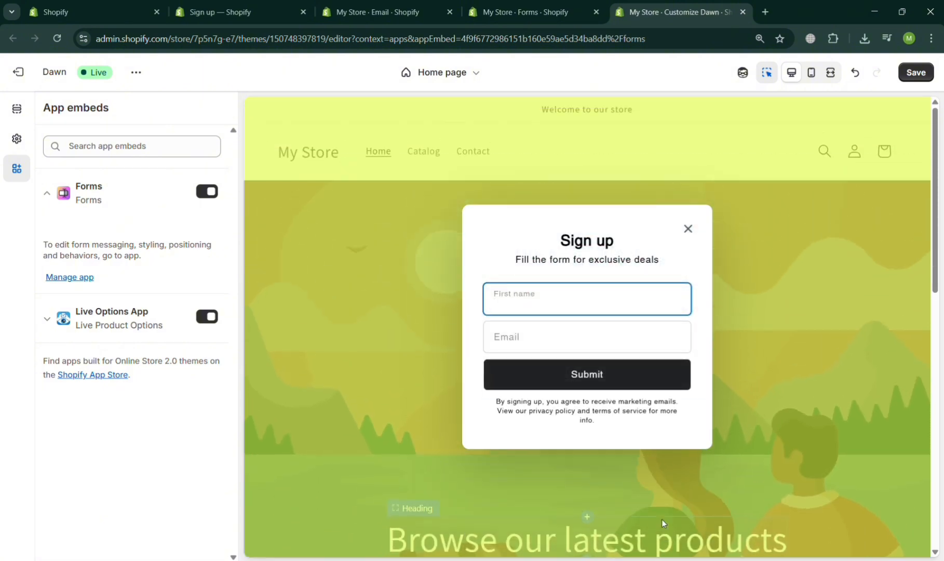
left_click(916, 73)
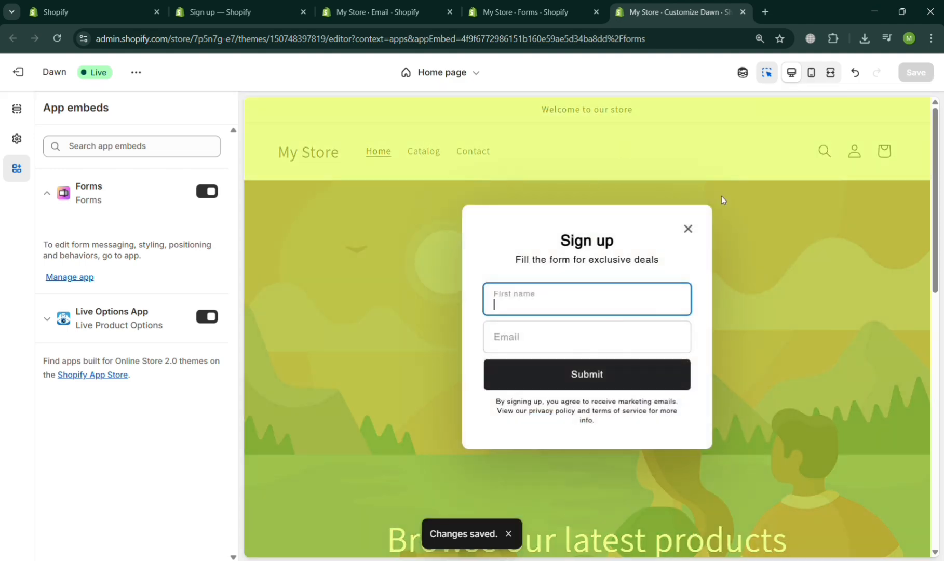
left_click(689, 229)
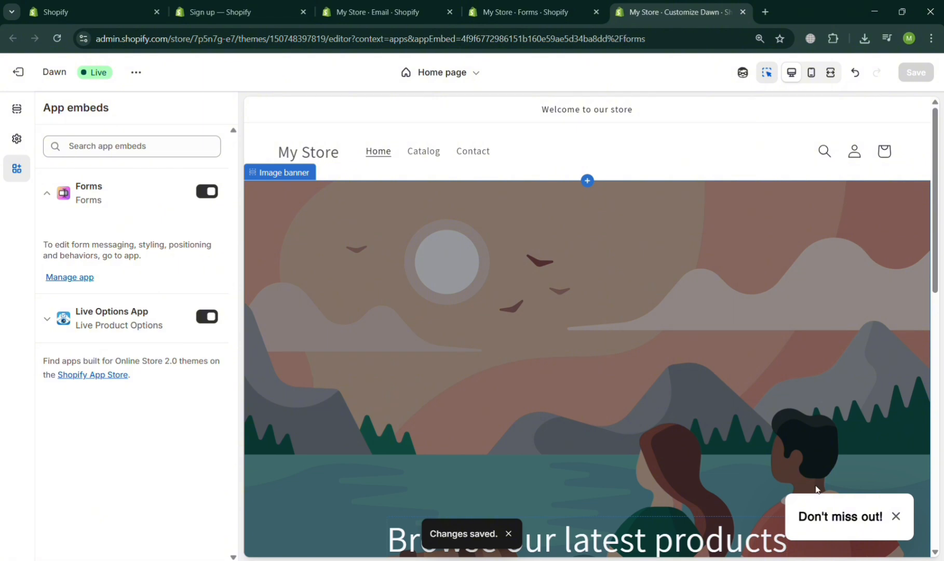
Change Exclusive Form's overlay color to light blue #34CFF3 at 60% opacity and save the form.
left_click(564, 7)
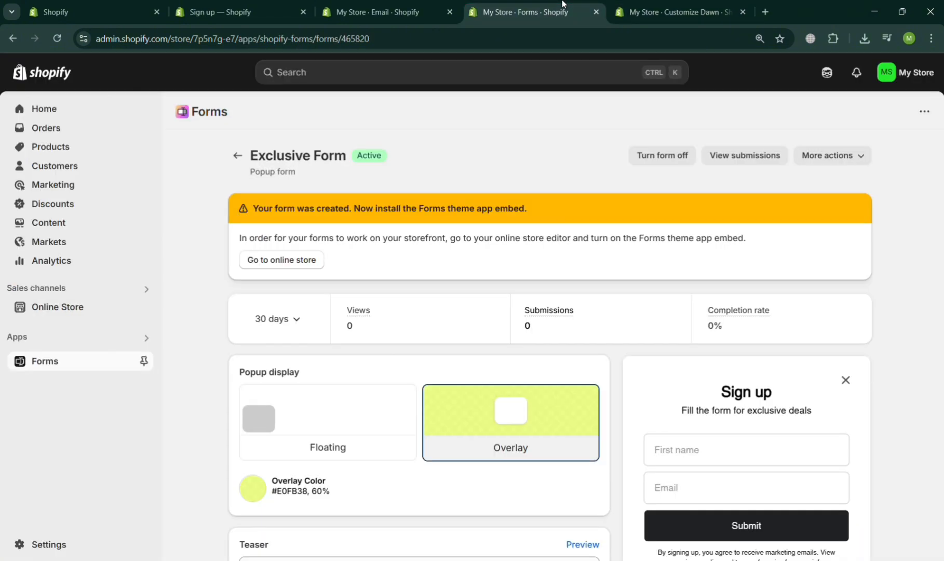
left_click(655, 6)
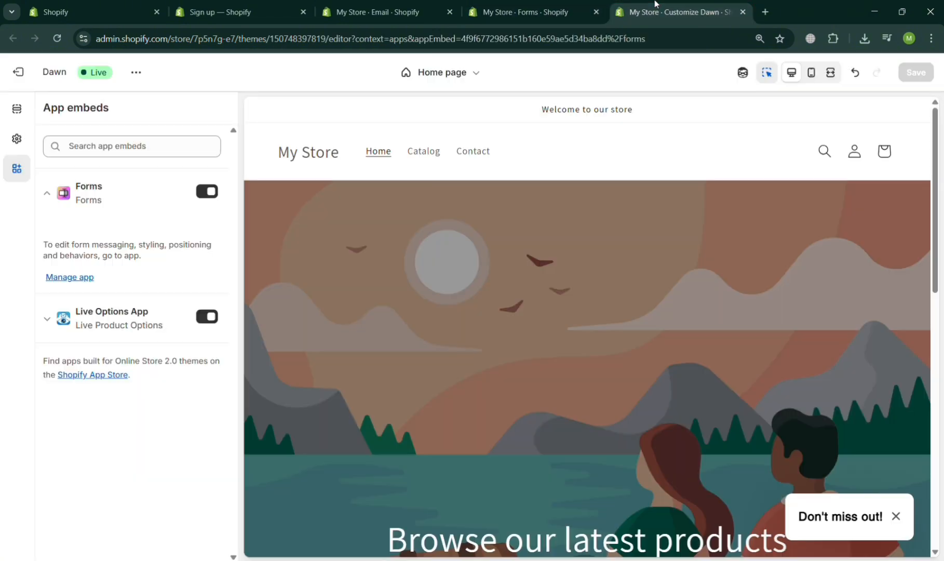
left_click(517, 9)
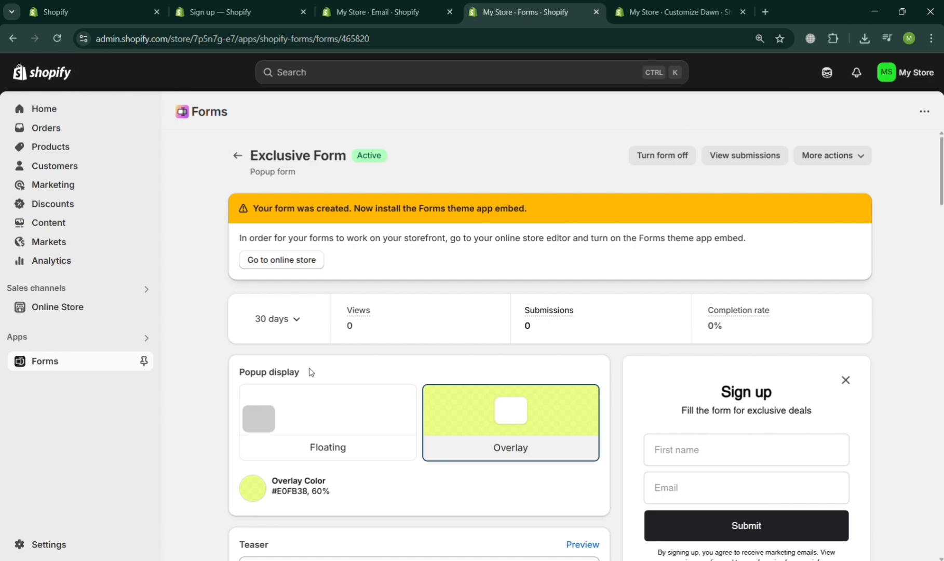
scroll(485, 361, "down", 5)
scroll(486, 361, "up", 4)
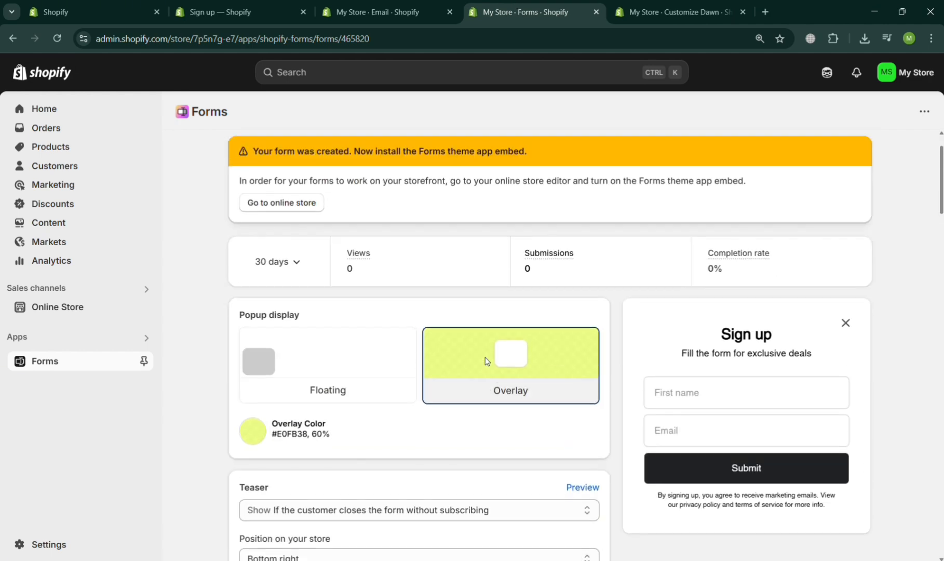
left_click(253, 430)
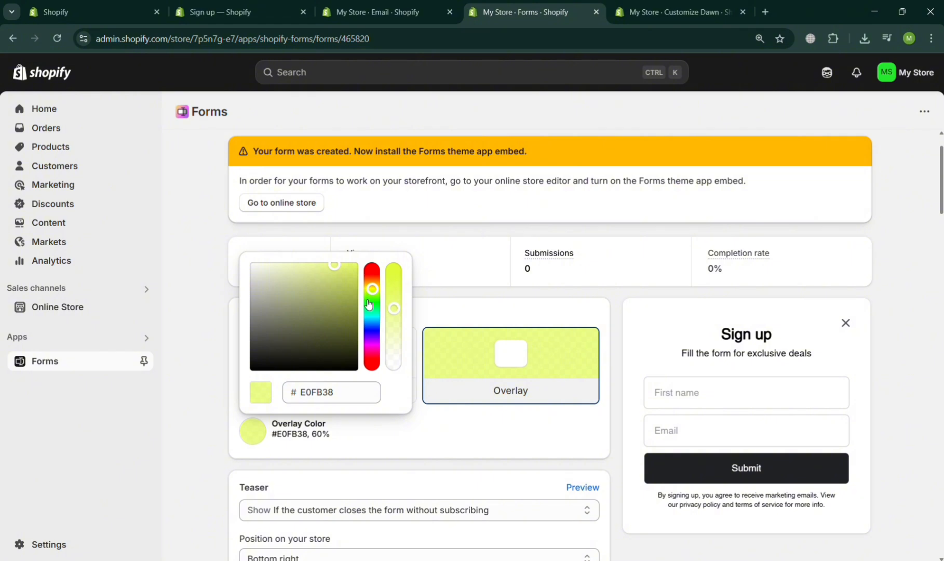
left_click_drag(372, 283, 381, 323)
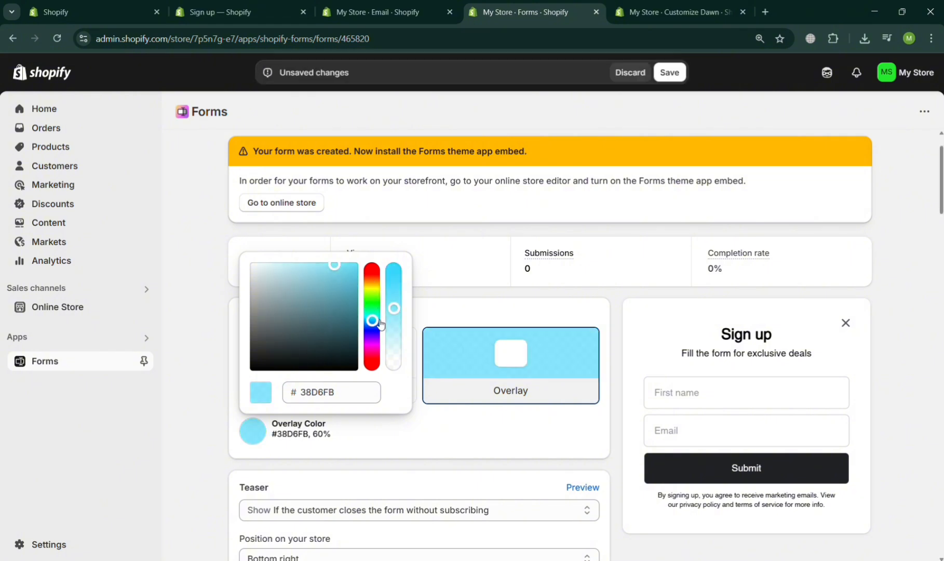
left_click(336, 268)
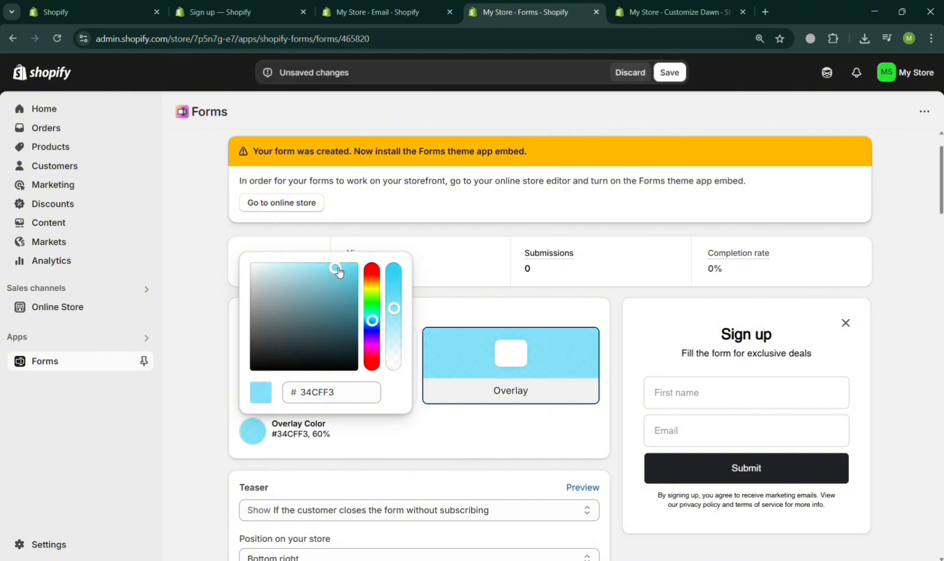
left_click(213, 296)
scroll(274, 435, "up", 2)
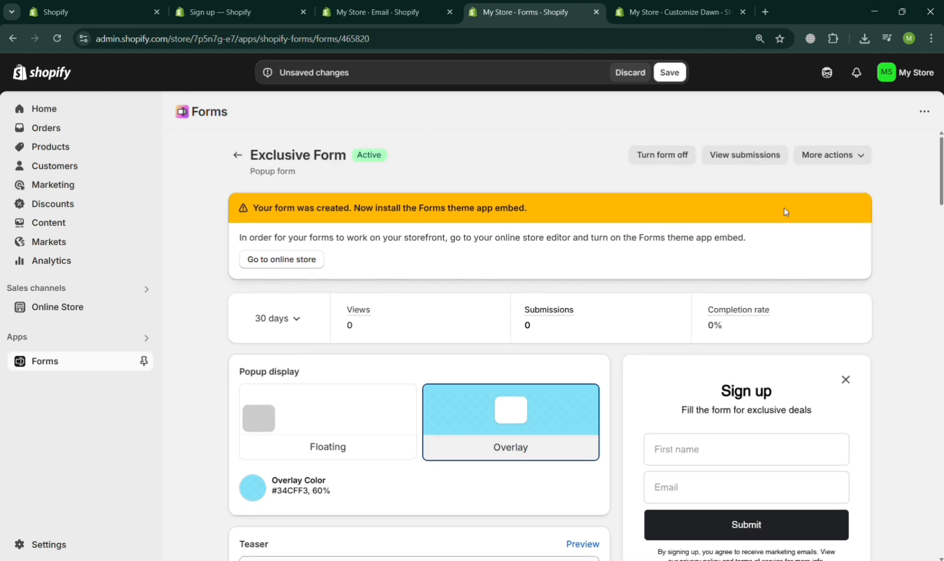
left_click(761, 158)
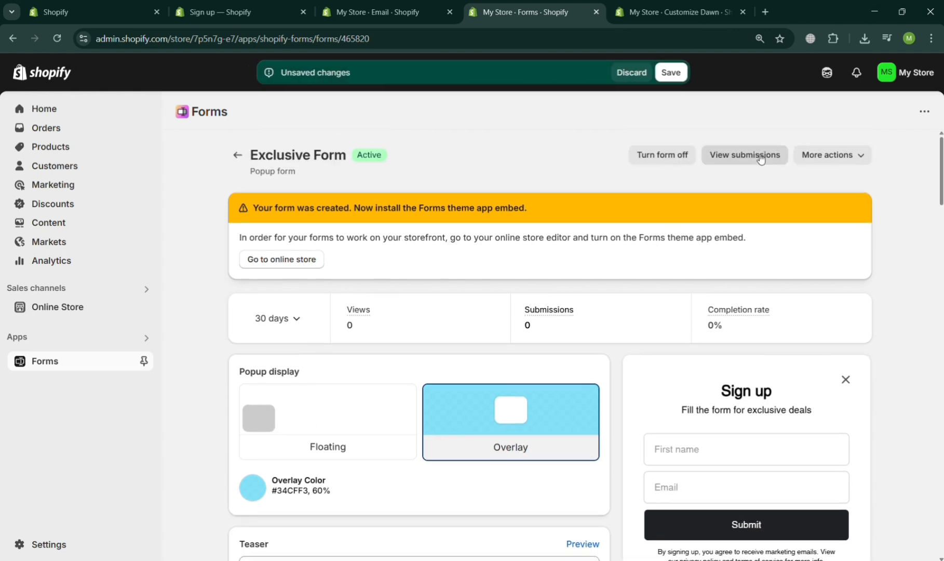
left_click(680, 76)
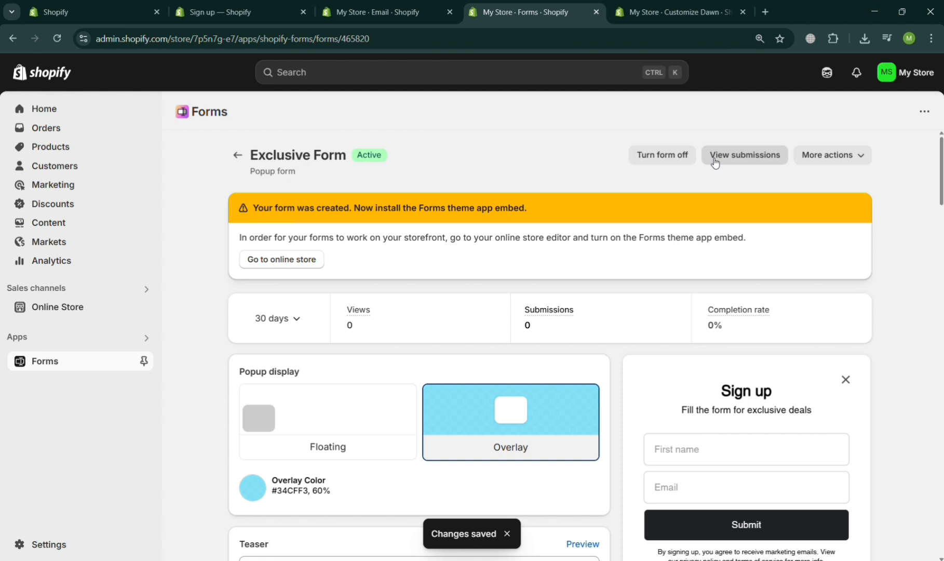
View Exclusive Form's submission entries and the metaobjects overview, and return to the form.
left_click(760, 162)
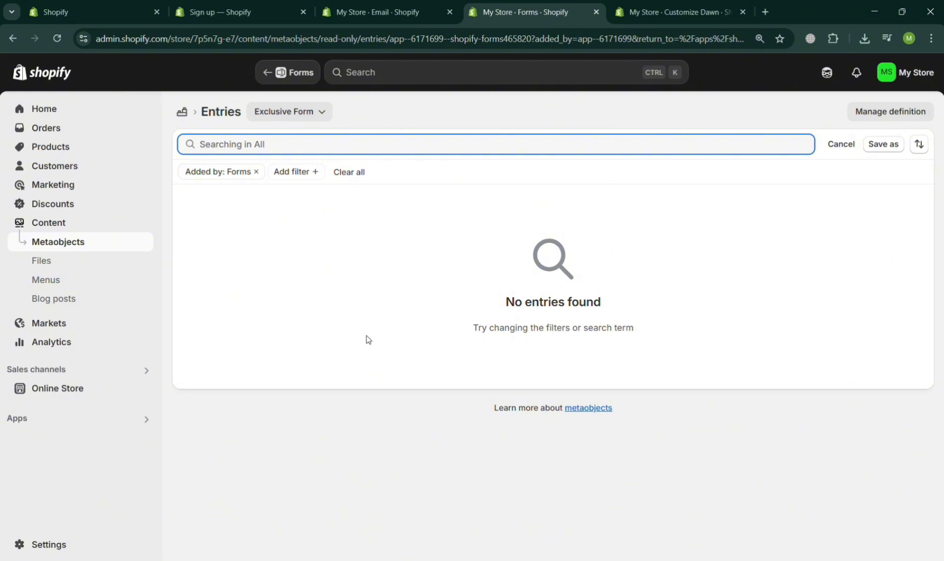
left_click(306, 115)
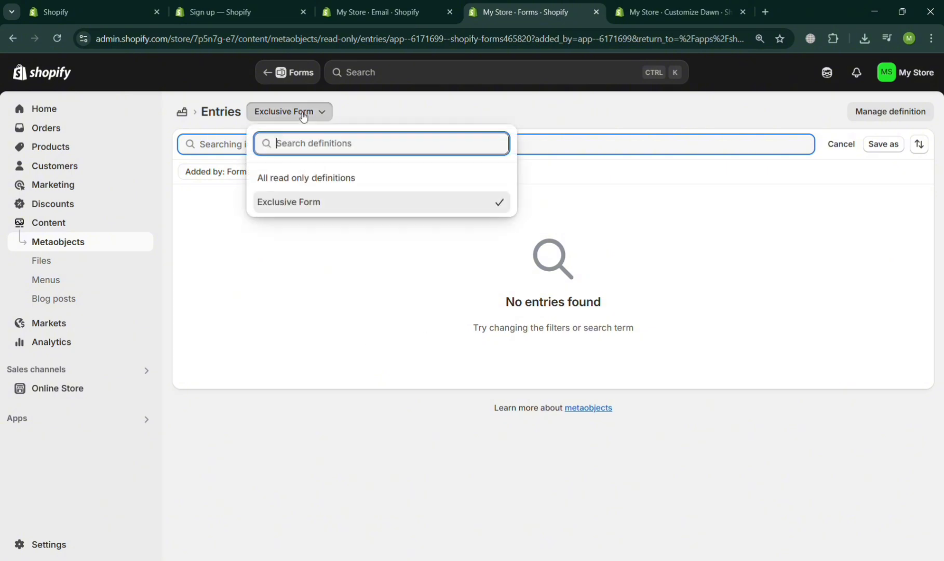
left_click(265, 253)
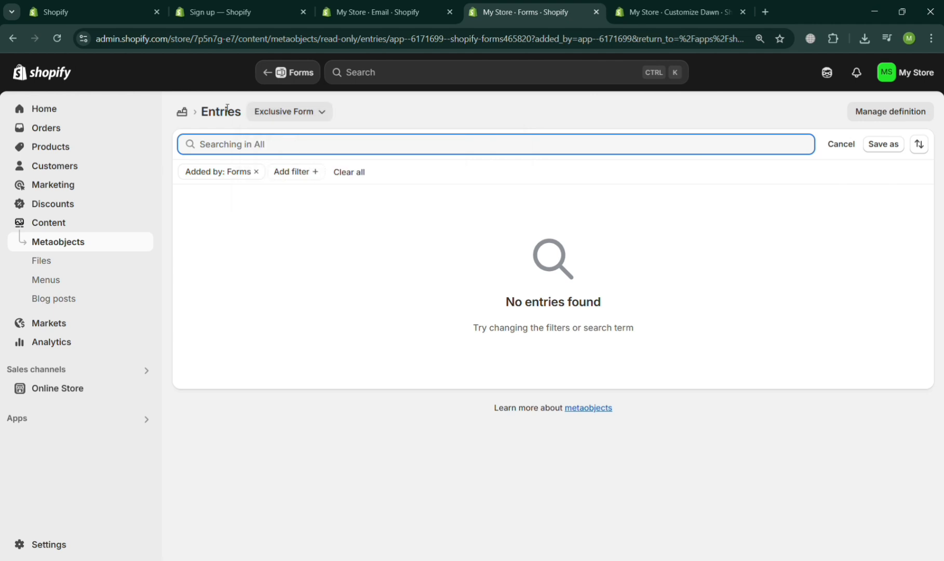
left_click(185, 113)
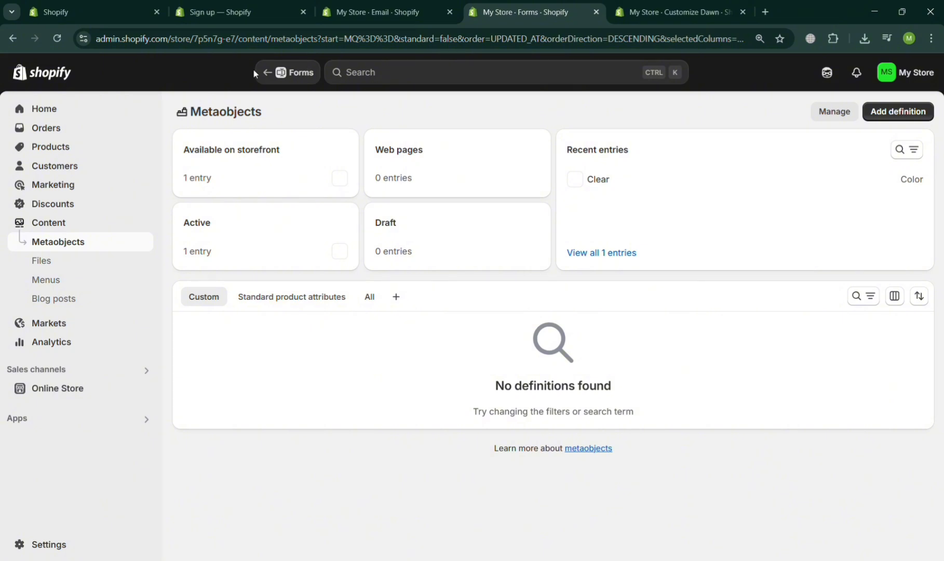
left_click(267, 75)
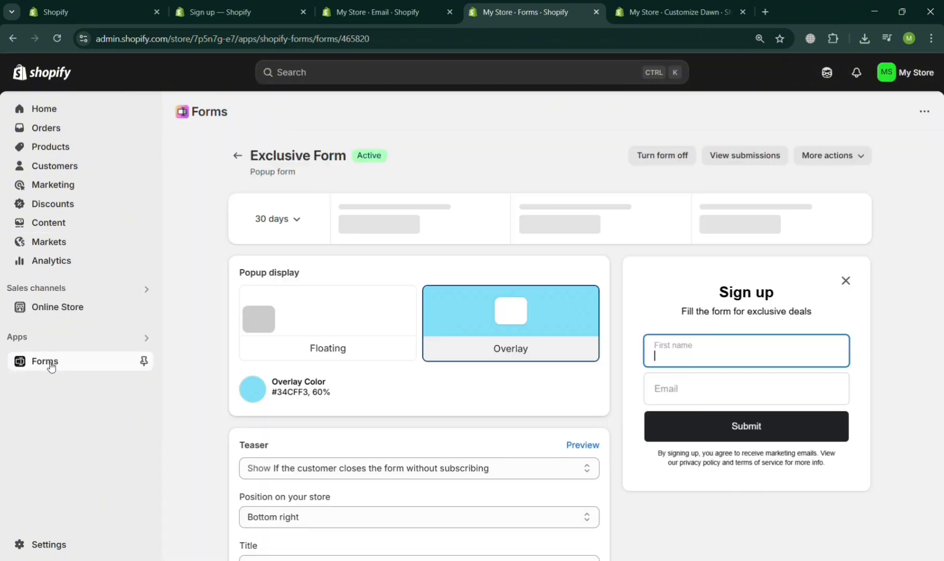
Check the Forms app overview listing all forms and the management options available for the app.
left_click(50, 367)
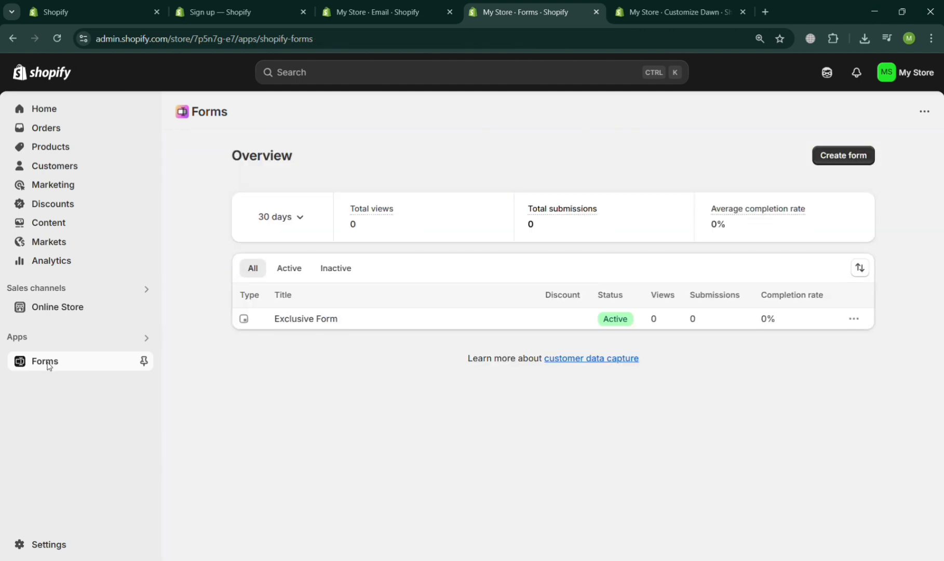
left_click(926, 111)
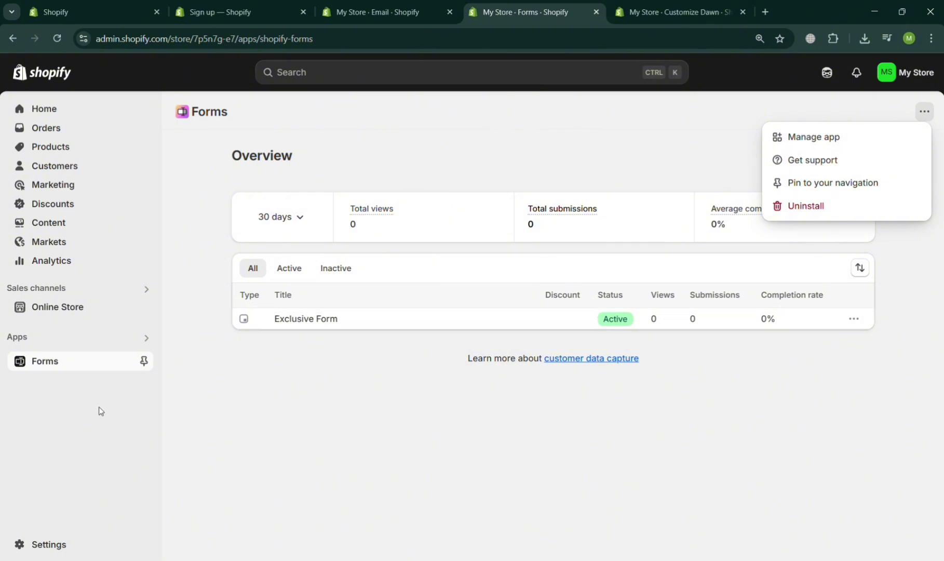
left_click(66, 366)
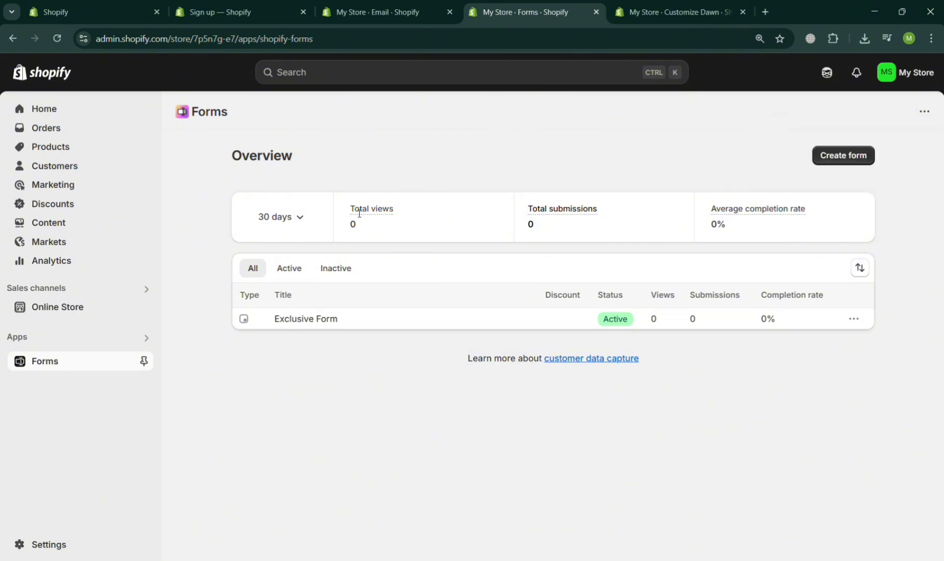
Find the Email app with the recent search "email", open it, and start creating a campaign.
left_click(310, 76)
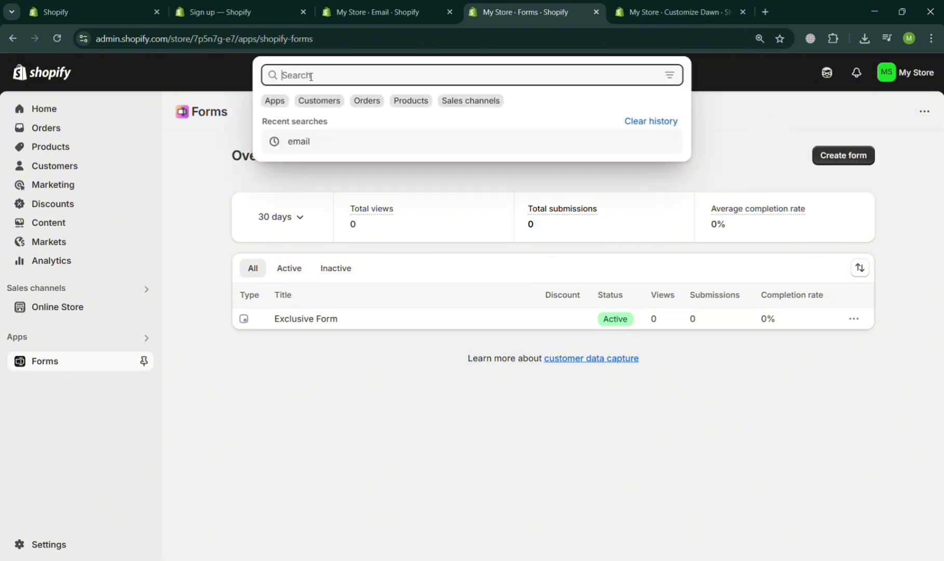
left_click(310, 150)
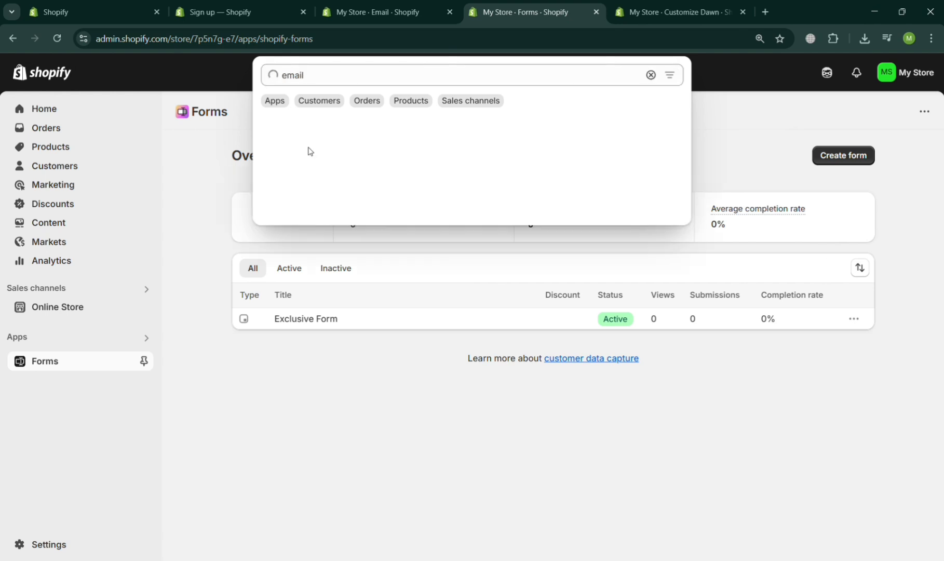
left_click(316, 267)
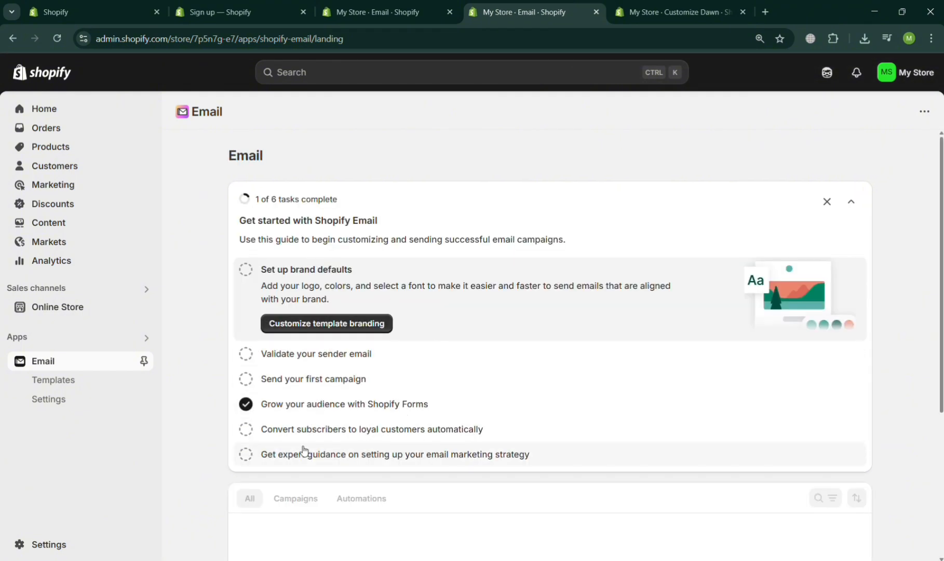
scroll(450, 438, "down", 5)
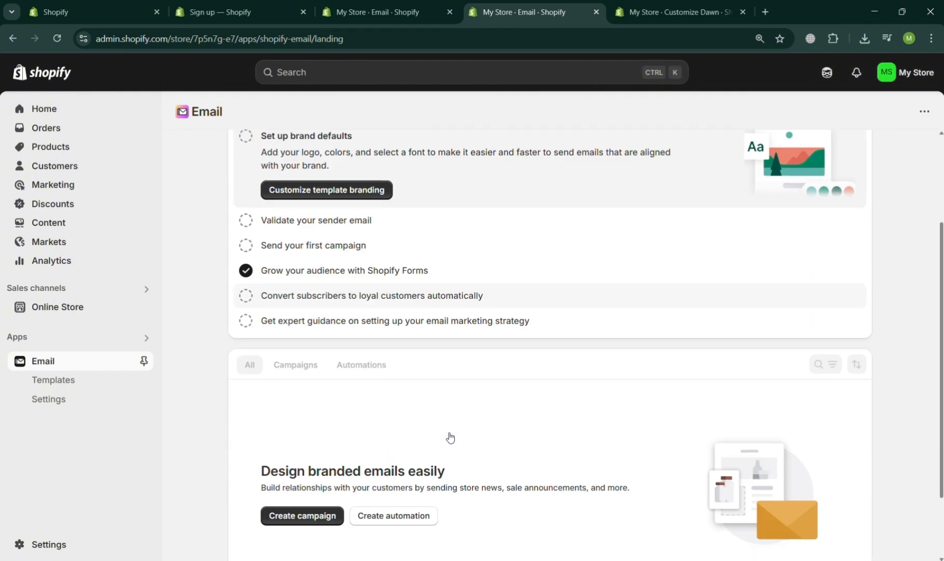
left_click(308, 425)
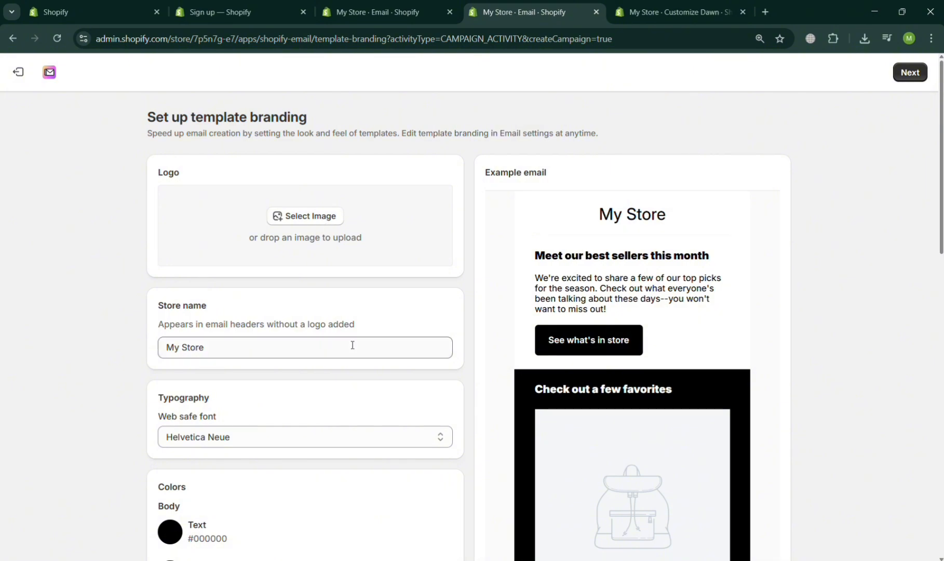
Examine the email template branding settings for logo, store name, typography, colors, store information and social media icons.
scroll(352, 344, "down", 2)
scroll(352, 344, "up", 2)
scroll(337, 312, "down", 13)
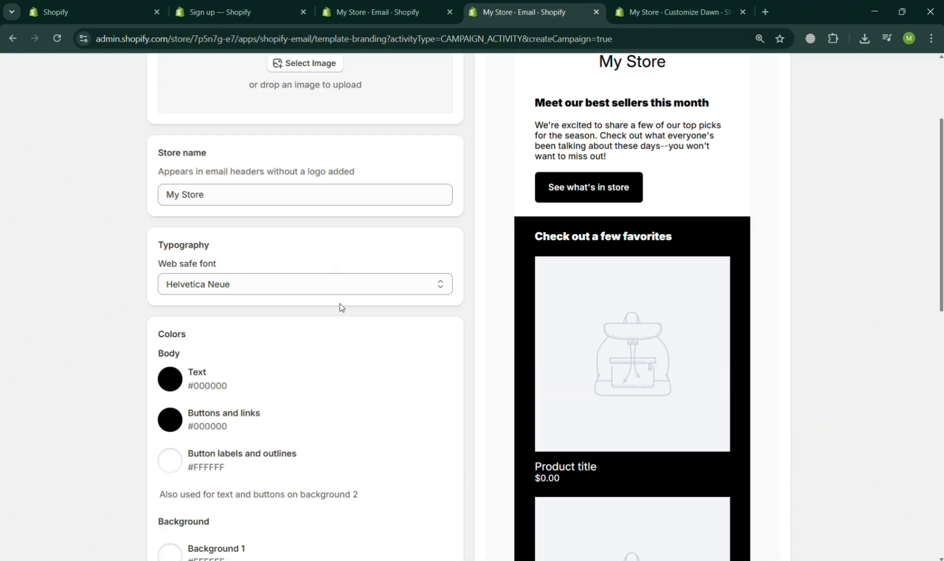
scroll(340, 307, "down", 1)
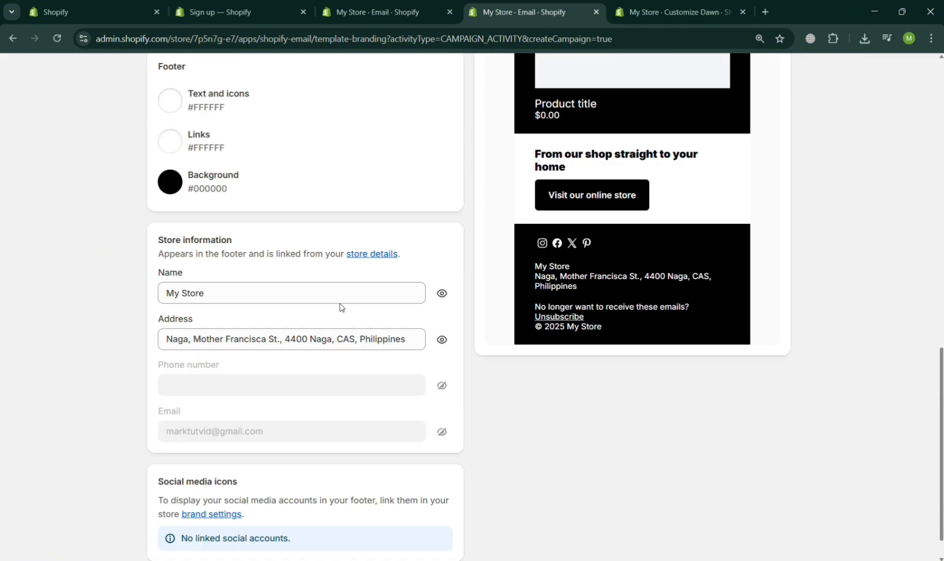
scroll(340, 307, "up", 15)
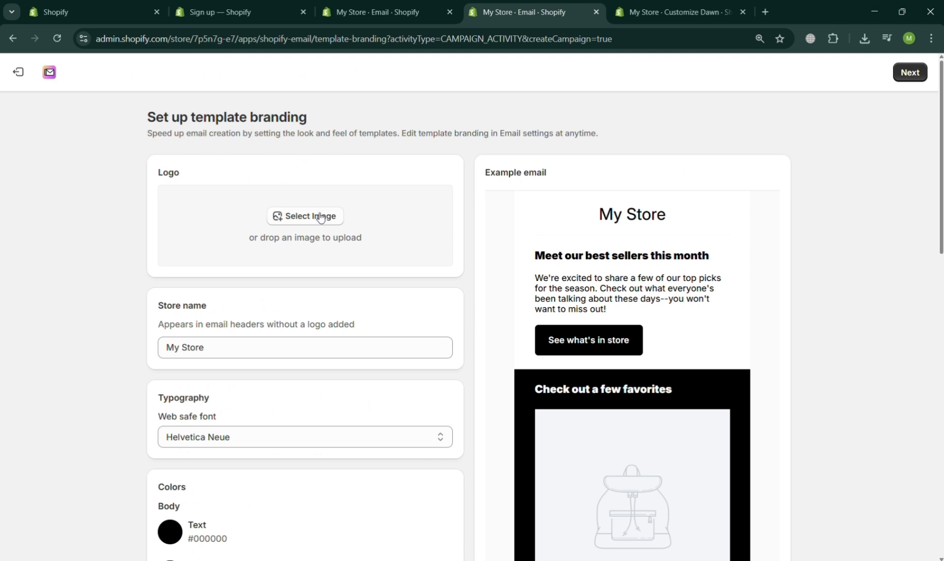
left_click(319, 216)
scroll(605, 356, "down", 5)
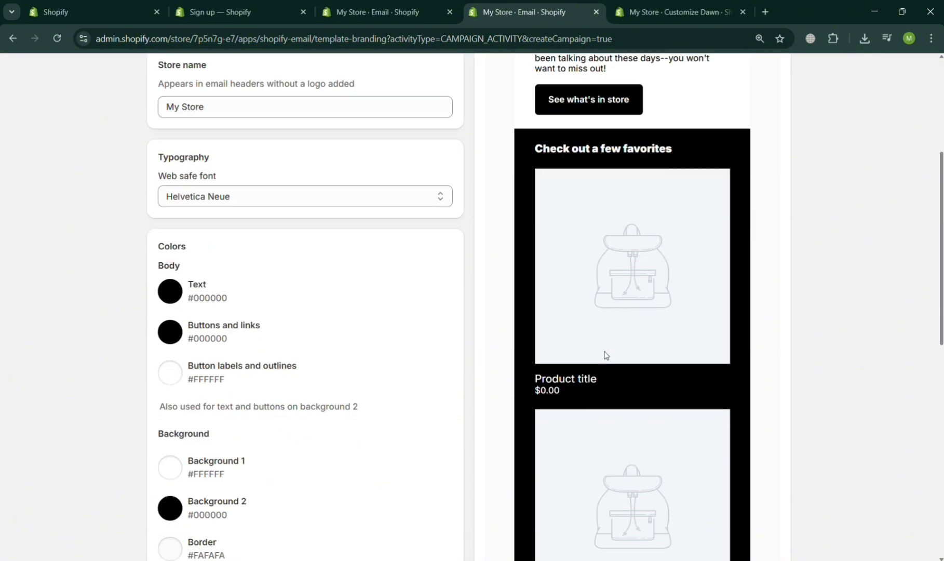
scroll(605, 355, "up", 5)
scroll(157, 307, "down", 10)
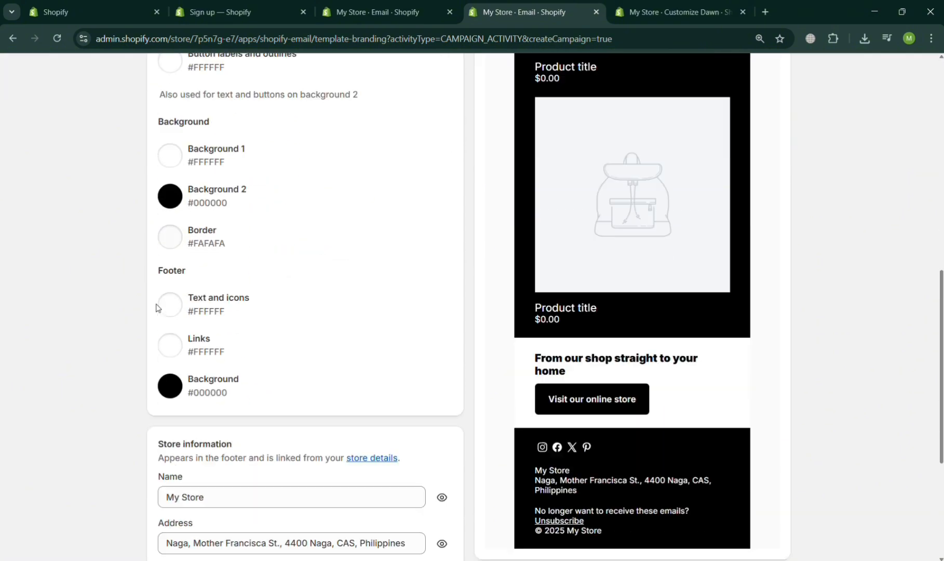
Keep the template branding settings as they are and continue to the email template gallery.
scroll(156, 307, "down", 5)
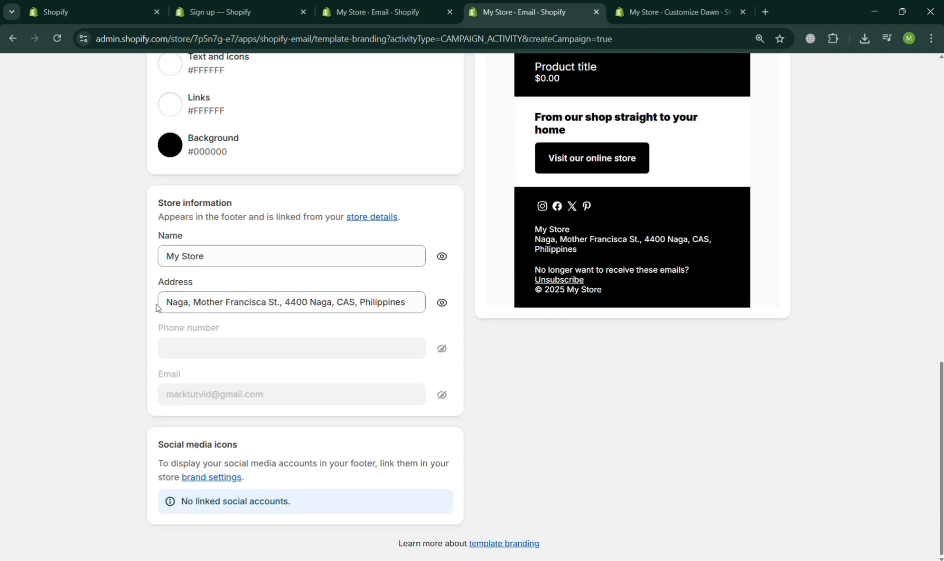
scroll(658, 339, "up", 15)
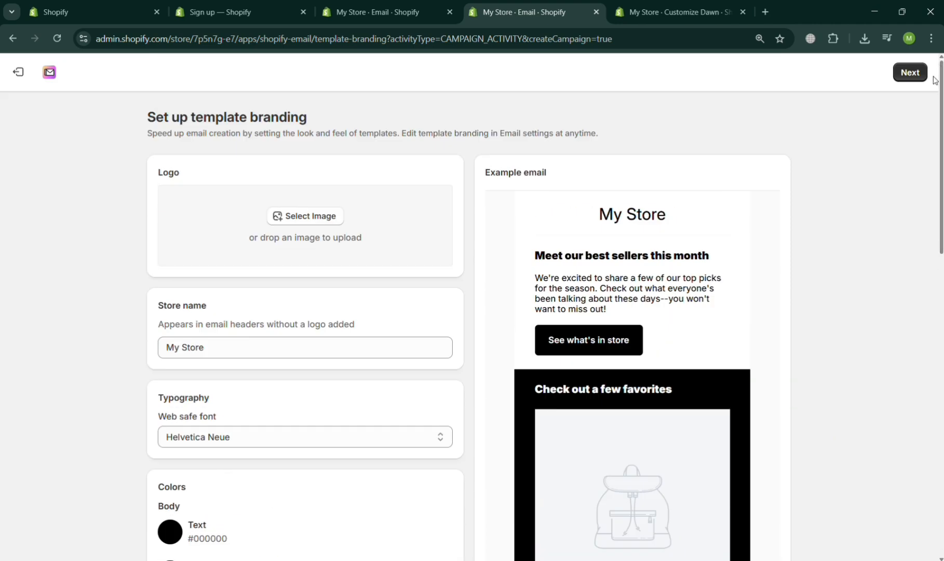
scroll(936, 77, "up", 3)
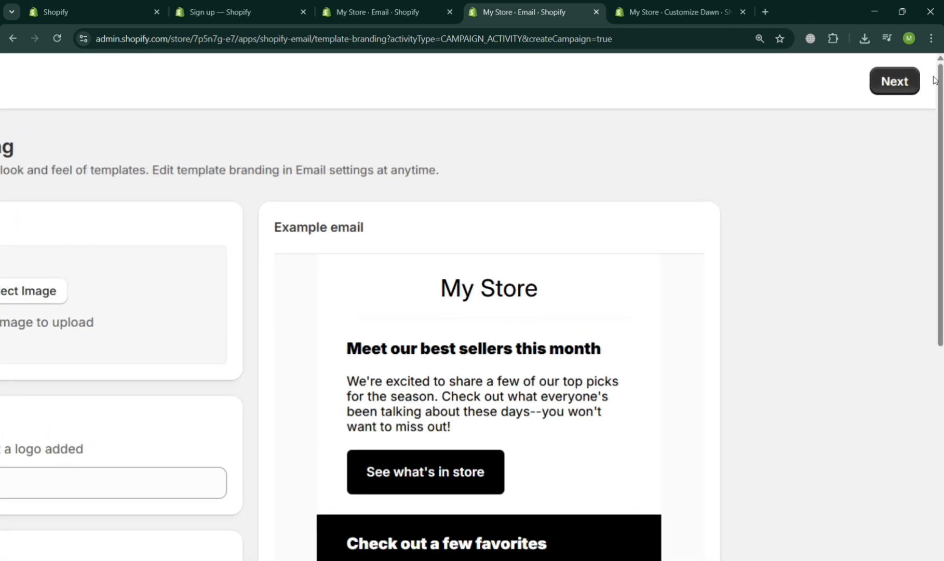
left_click(892, 96)
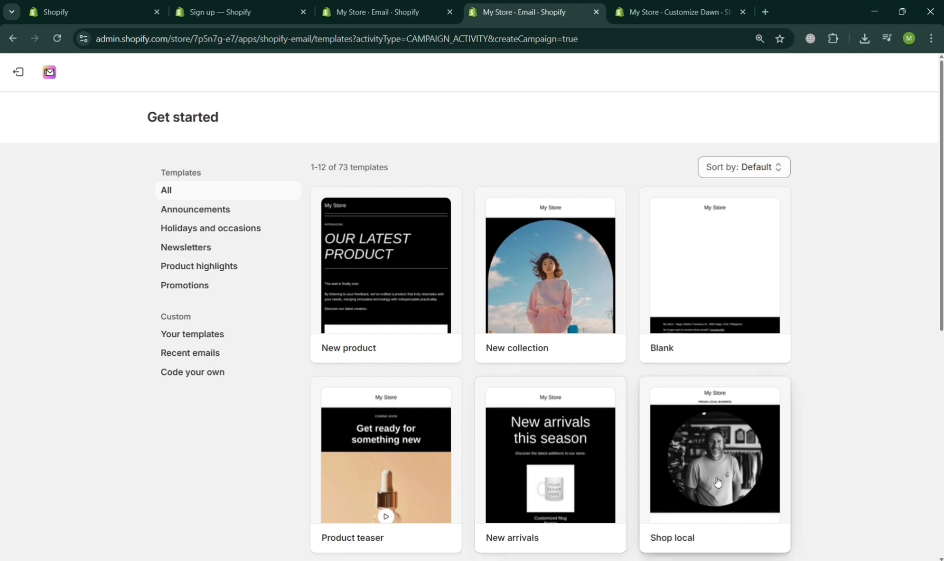
Preview the "New product" template through to its footer and choose it for the email campaign.
left_click(423, 272)
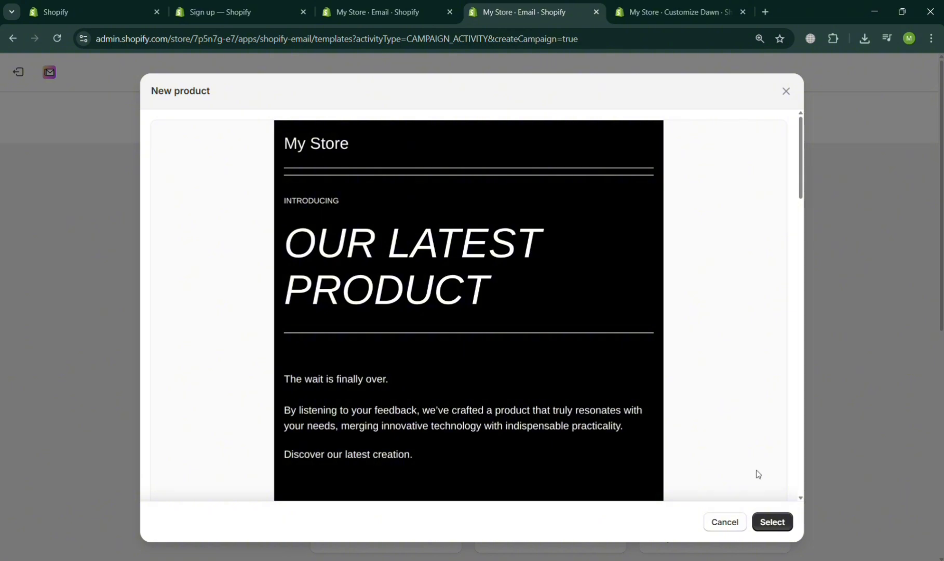
scroll(757, 473, "down", 20)
scroll(757, 474, "up", 10)
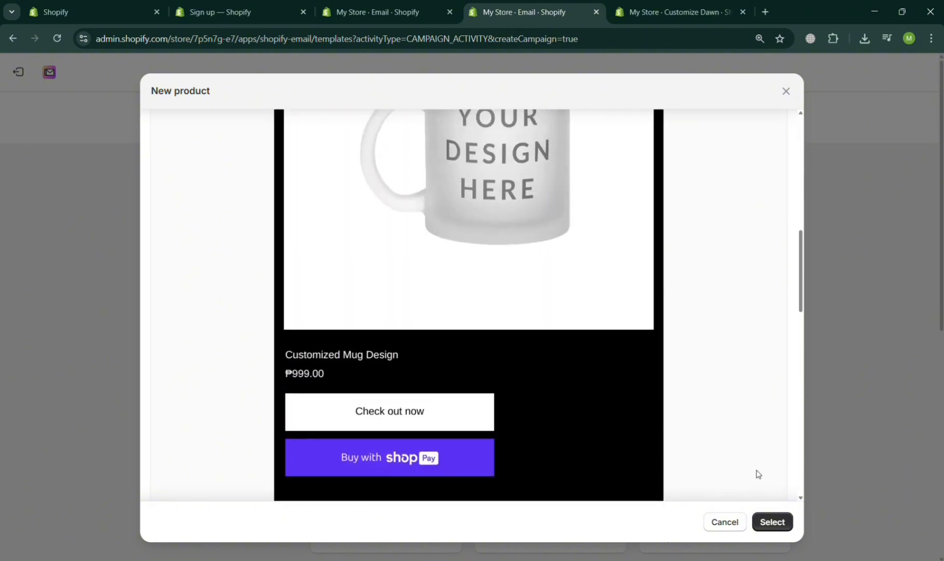
scroll(757, 472, "down", 10)
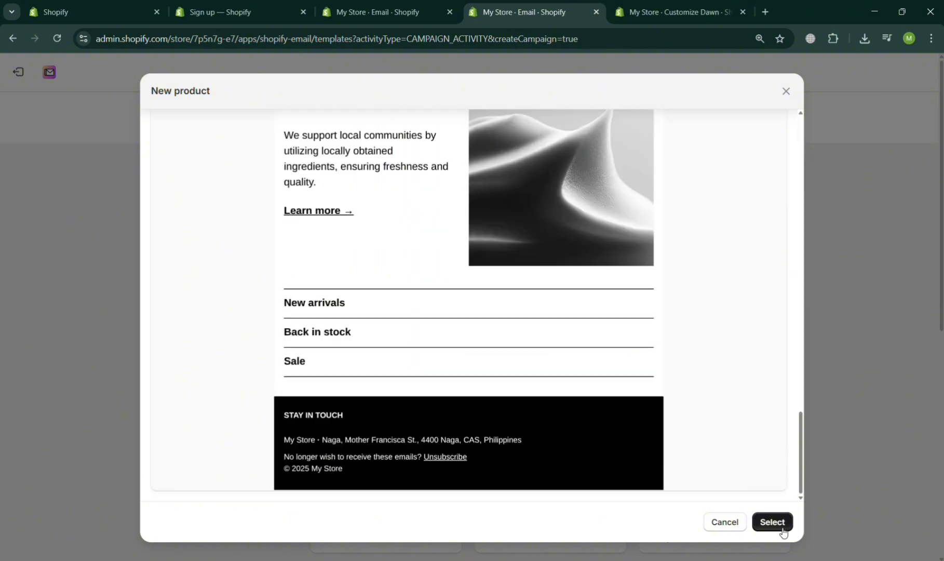
left_click(779, 532)
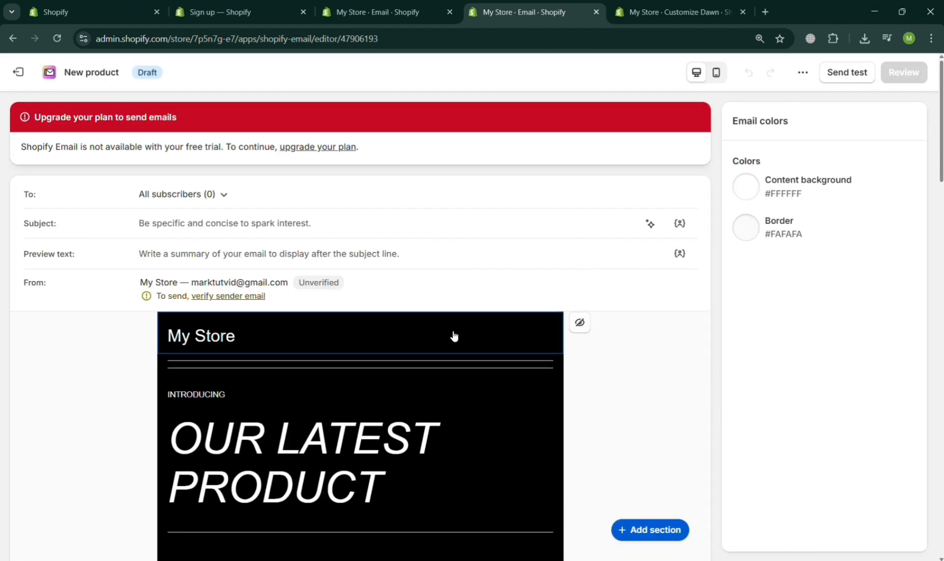
Examine the draft email's recipient, subject, preview text and sender fields, then its body content.
left_click(223, 196)
left_click(224, 195)
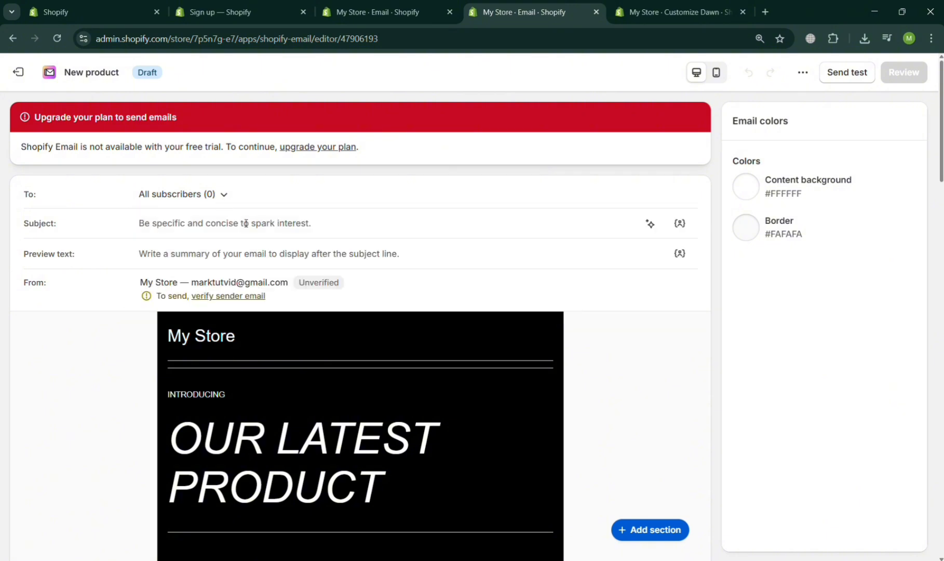
scroll(269, 256, "down", 2)
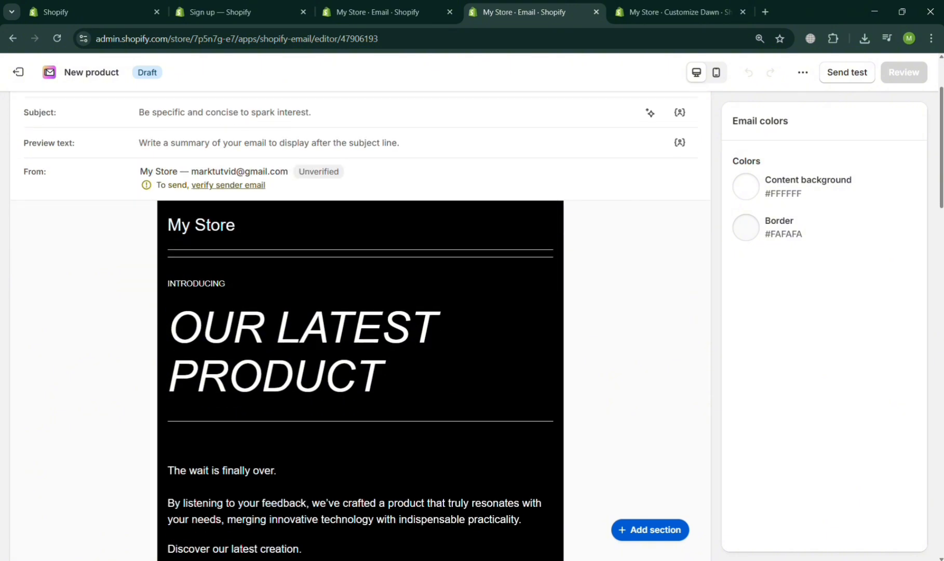
scroll(270, 262, "up", 2)
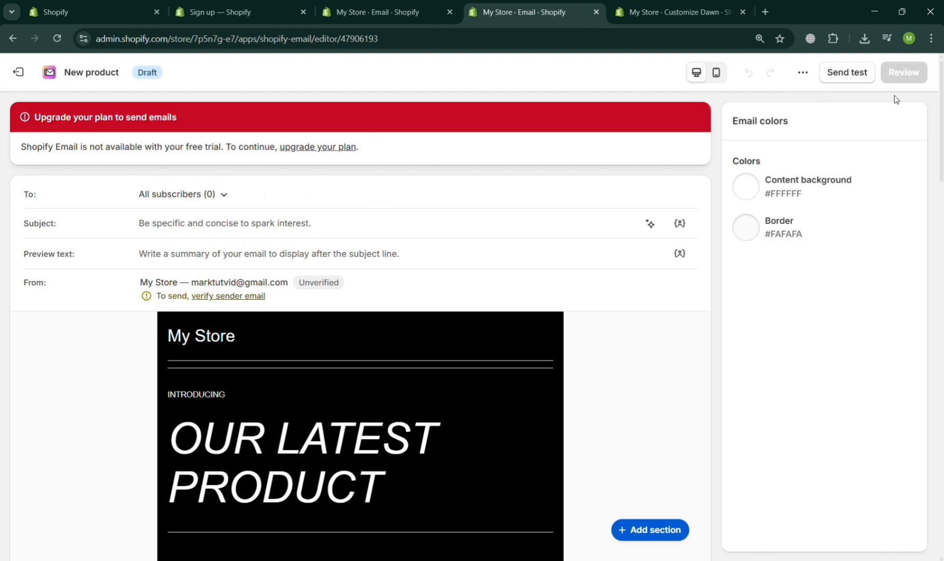
scroll(890, 113, "up", 5)
scroll(890, 113, "down", 5)
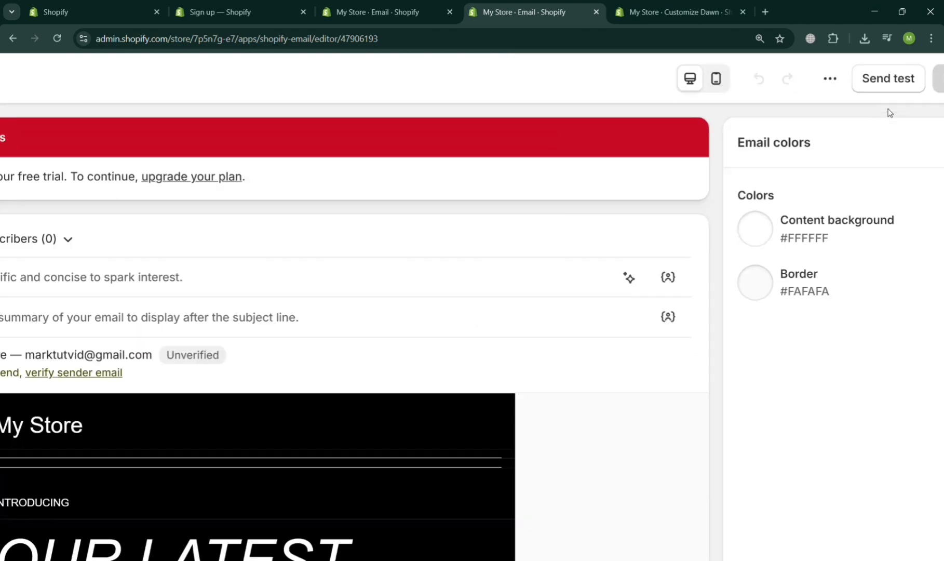
scroll(499, 377, "down", 20)
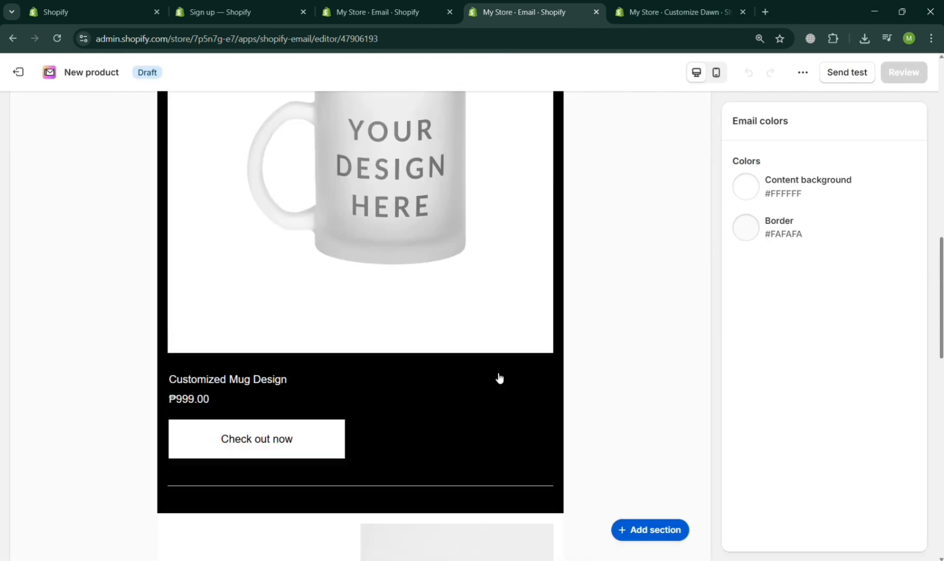
scroll(498, 377, "down", 5)
scroll(499, 378, "up", 20)
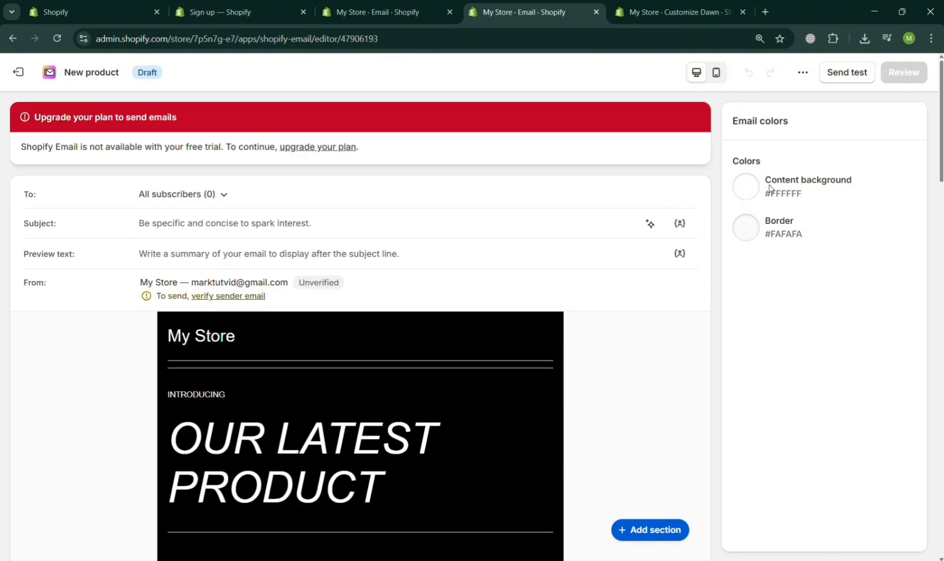
Set the email's content background color to the red #D44141 and check the email layout.
left_click(750, 190)
left_click_drag(787, 225, 816, 233)
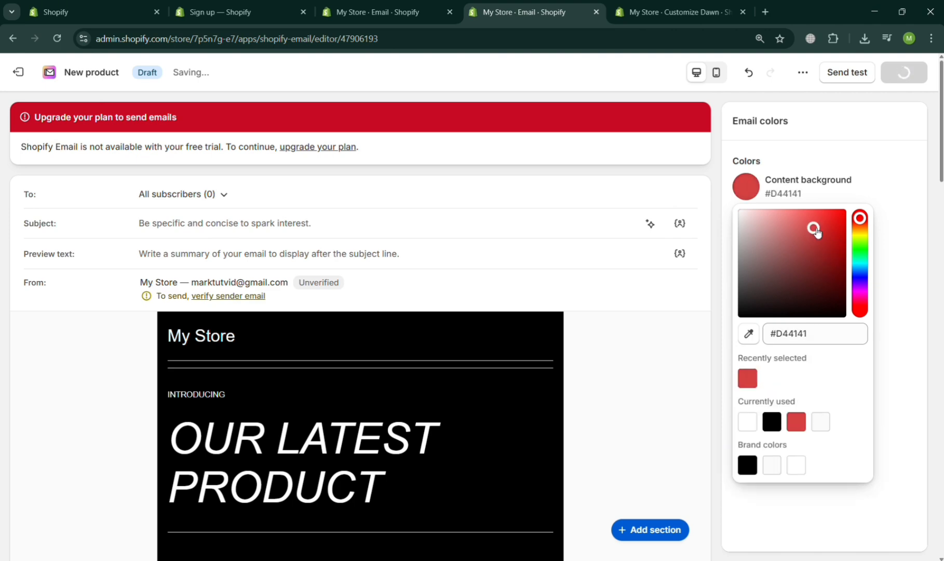
left_click(648, 377)
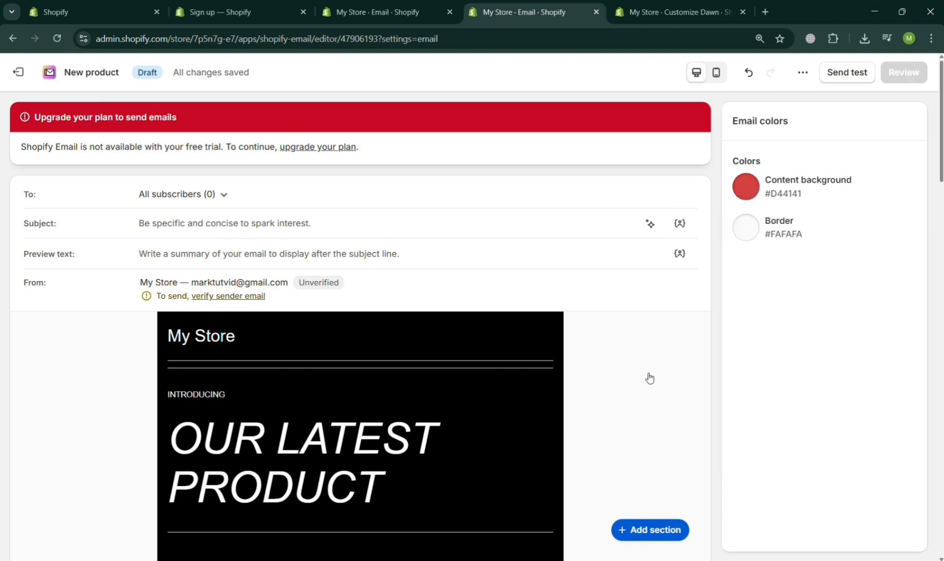
scroll(649, 377, "down", 15)
scroll(649, 378, "up", 8)
scroll(649, 377, "up", 10)
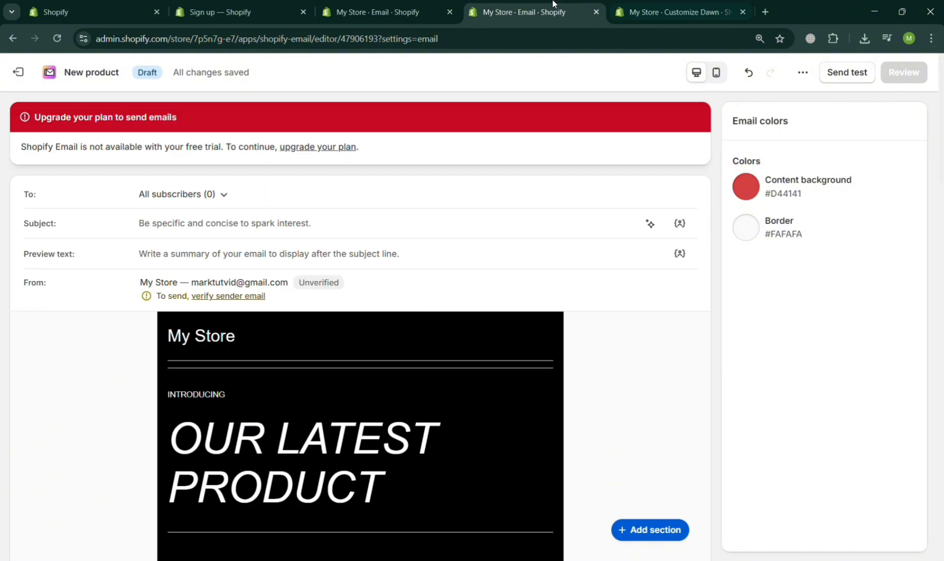
Return to the Email app's overview, look over its getting-started tasks, and open its custom templates page.
left_click(443, 4)
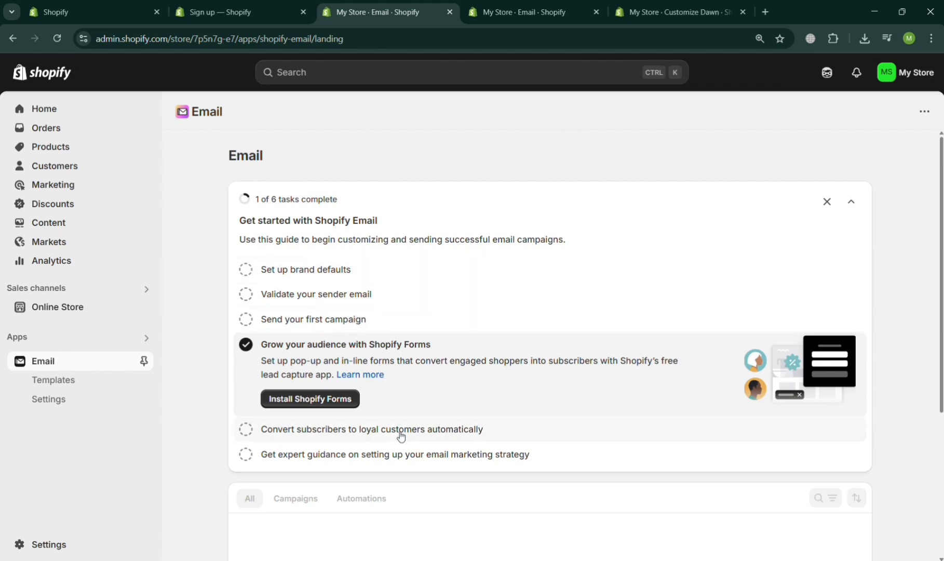
scroll(401, 435, "down", 5)
scroll(400, 435, "up", 5)
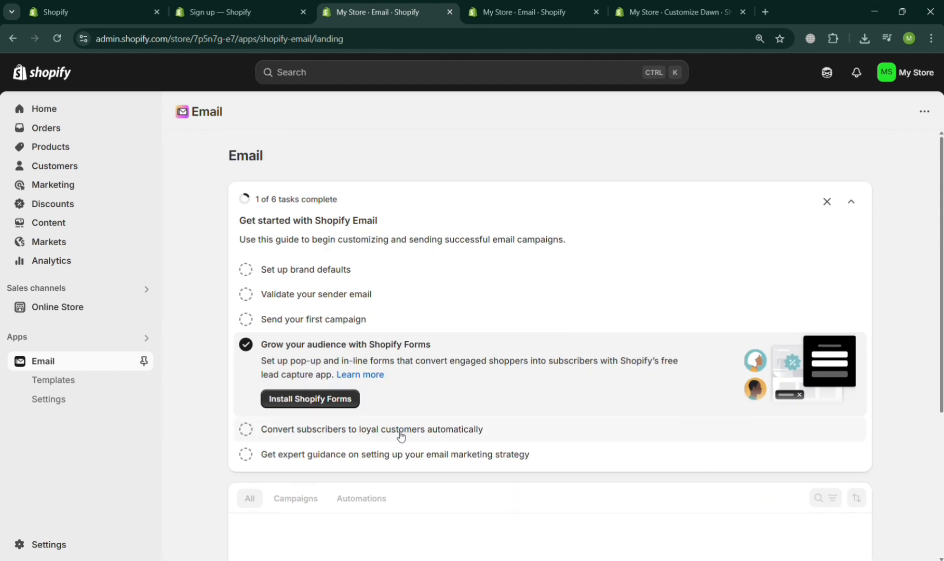
left_click(94, 382)
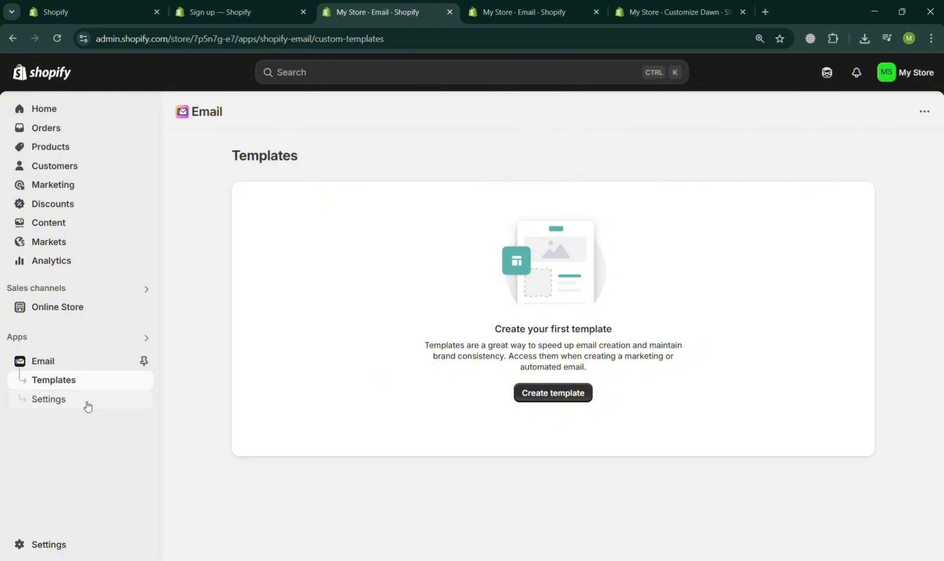